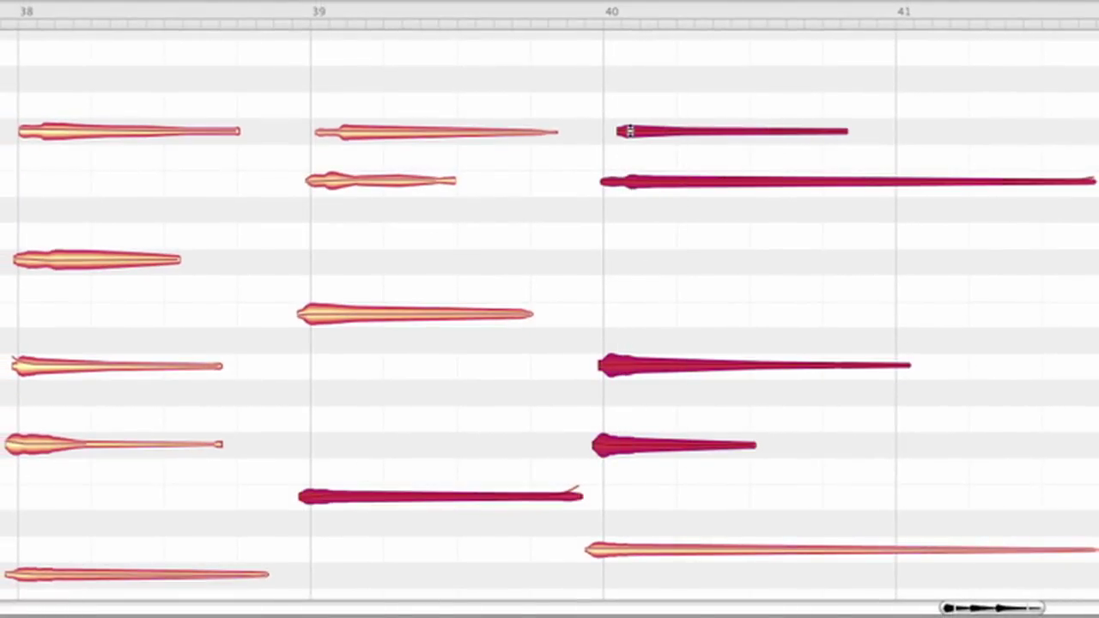
# - Transpose the selected notes in bars 39 and 40 upward together by two to three semitones, then deselect them
pyautogui.moveTo(629, 131)
pyautogui.mouseDown()
pyautogui.moveTo(627, 164)
pyautogui.moveTo(629, 142)
pyautogui.mouseUp()
pyautogui.moveTo(629, 130); pyautogui.dragTo(638, 56)
pyautogui.click(639, 254)
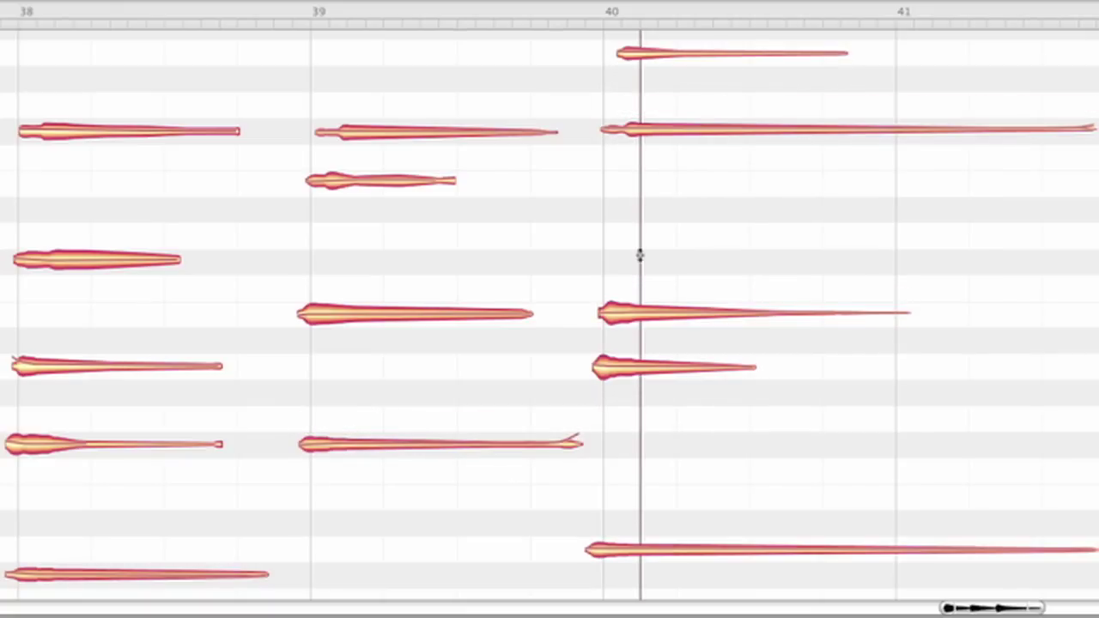
# - Raise the middle note at bar 40 by another three semitones and play back the changed passage
pyautogui.click(618, 314)
pyautogui.moveTo(618, 314); pyautogui.dragTo(626, 234)
pyautogui.click(502, 238)
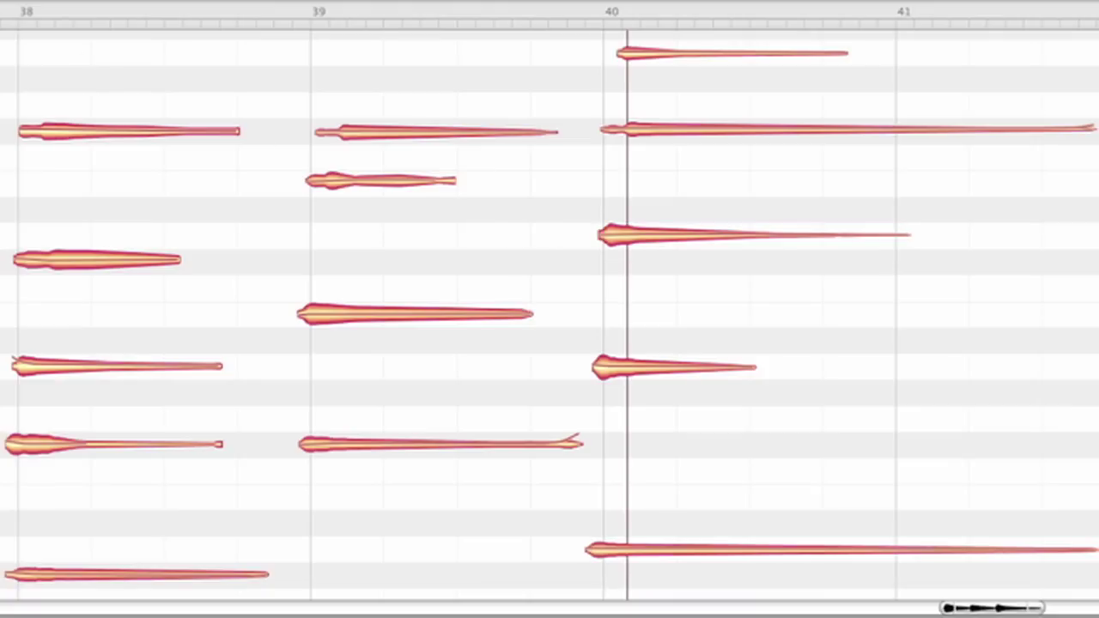
pyautogui.press('space')
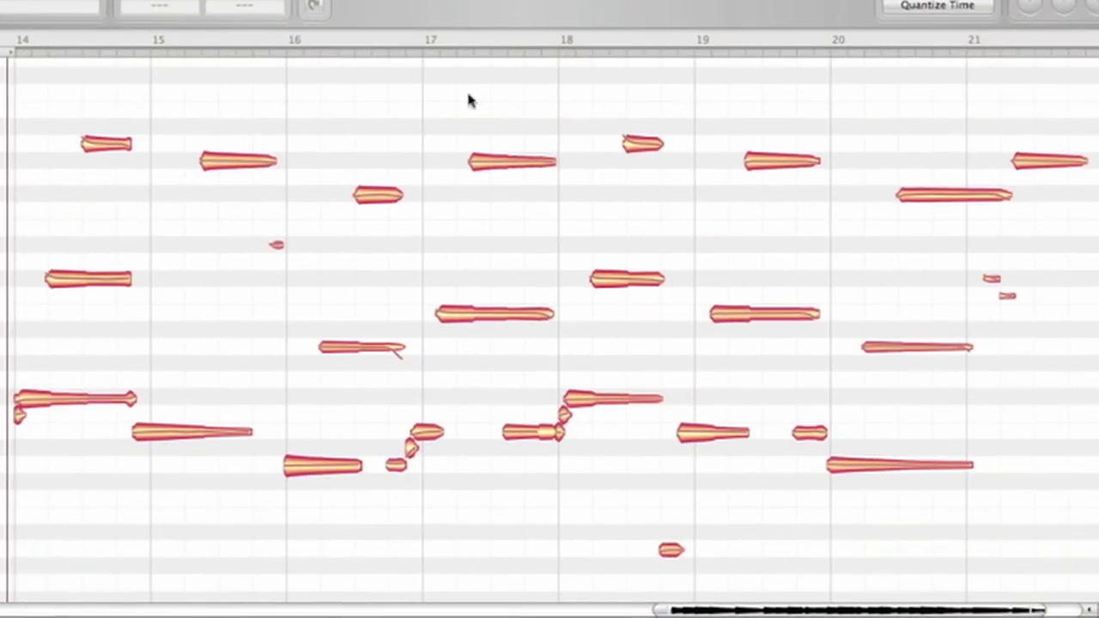
# - Play the passage from bar 14 and replace the thin A3 note in bar 16 with a copy of bar 14's C#4 note
pyautogui.press('space')
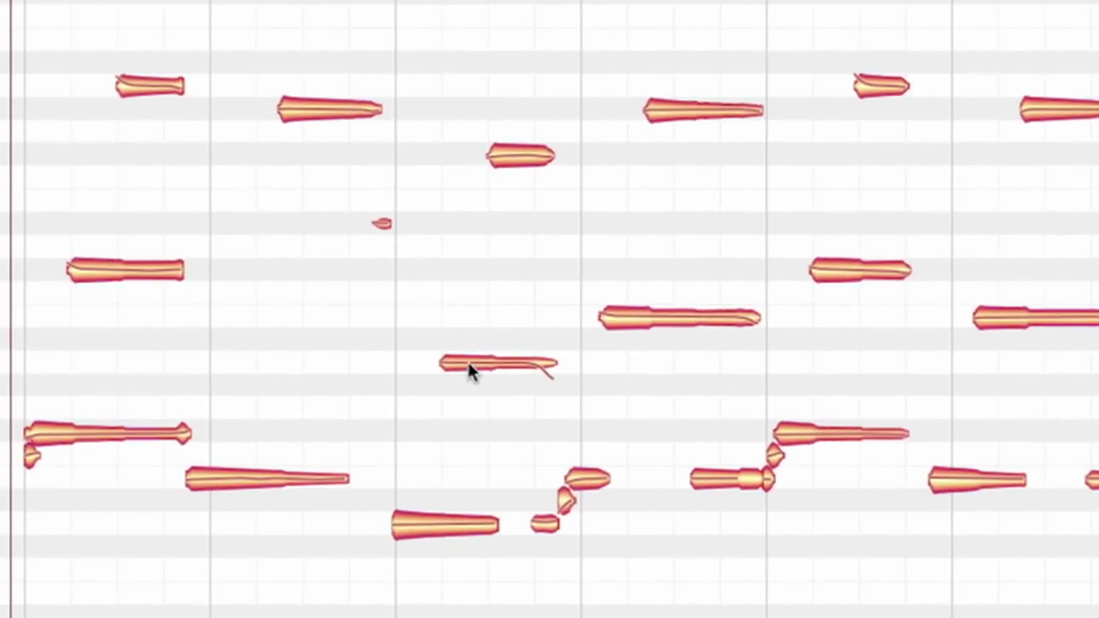
pyautogui.click(468, 365)
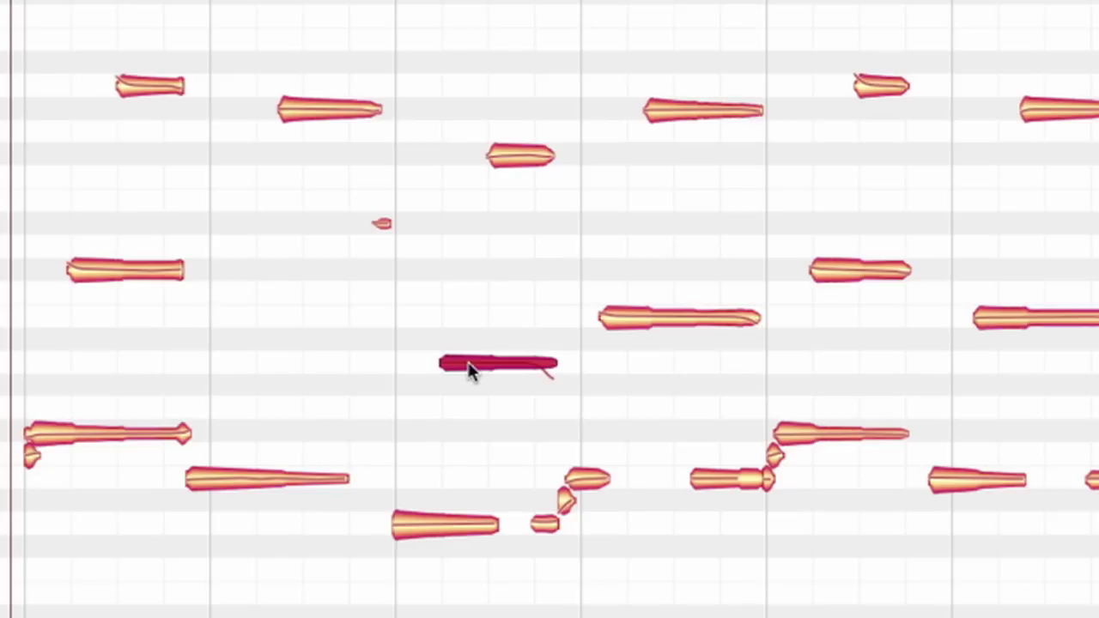
pyautogui.click(106, 268)
pyautogui.rightClick(105, 267)
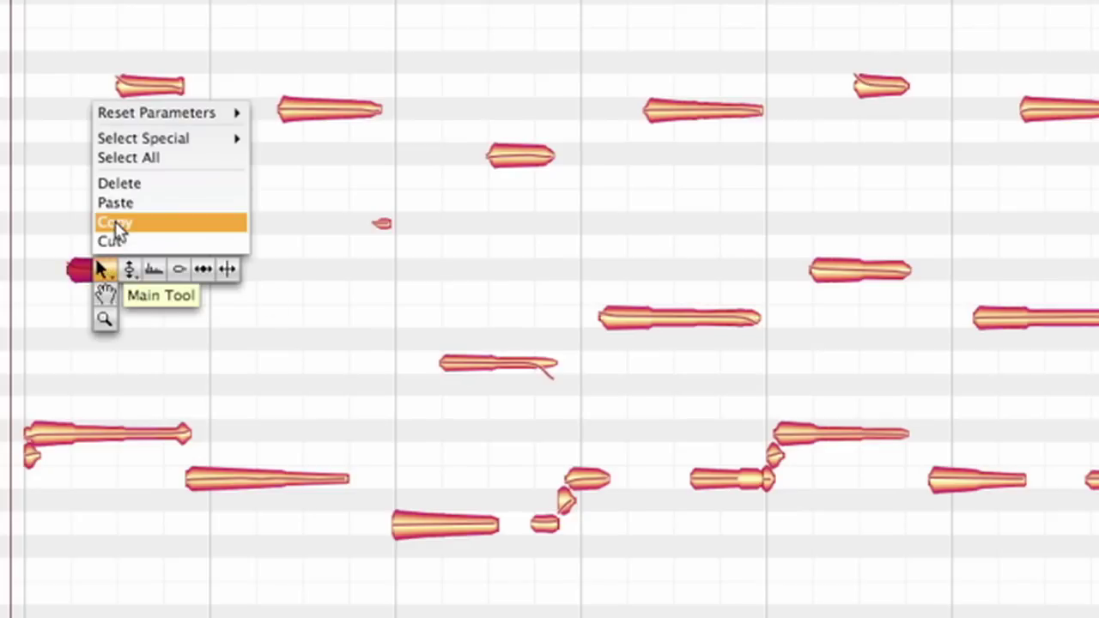
pyautogui.click(116, 224)
pyautogui.click(472, 365)
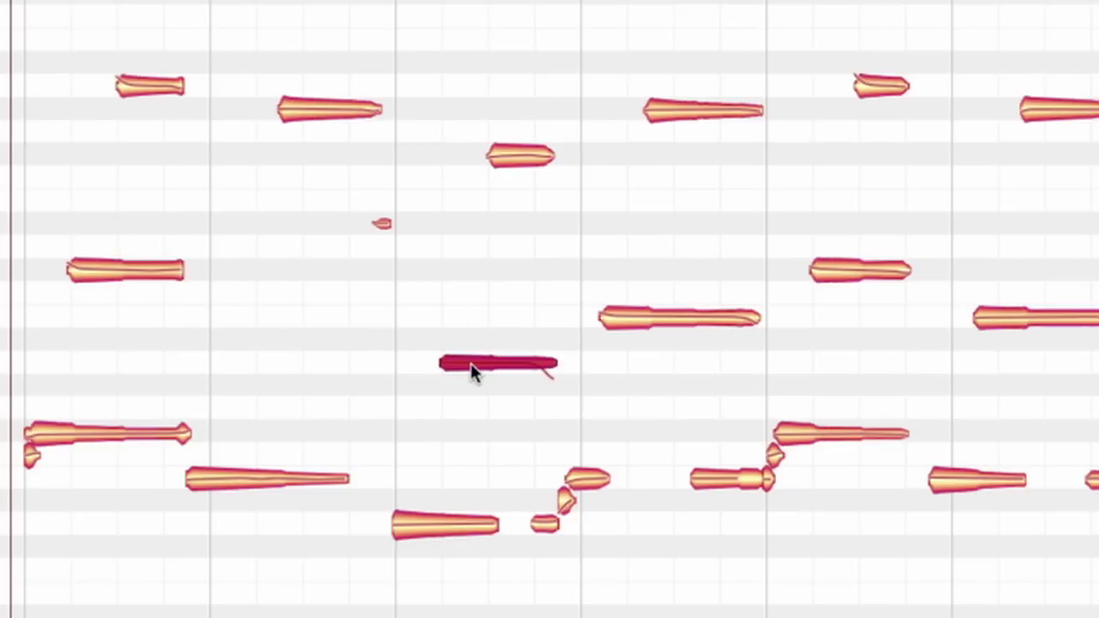
pyautogui.rightClick(471, 365)
pyautogui.click(480, 300)
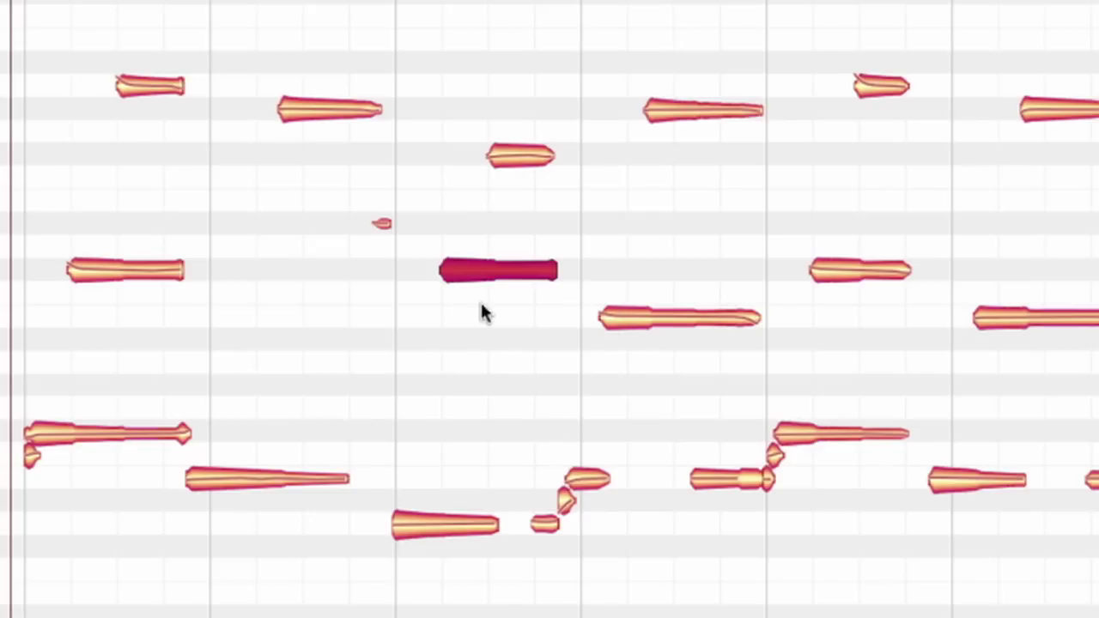
# - Transpose the pasted note in bar 16 down four semitones to A3 with the Pitch tool and listen to it
pyautogui.rightClick(335, 325)
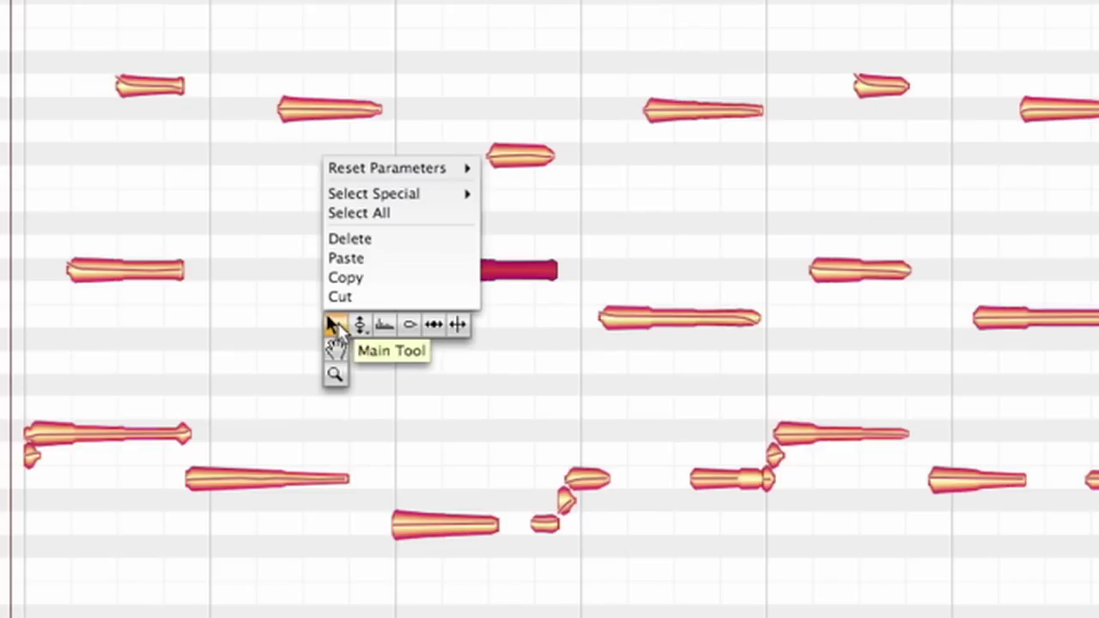
pyautogui.click(359, 340)
pyautogui.moveTo(493, 271); pyautogui.dragTo(502, 367)
pyautogui.press('space')
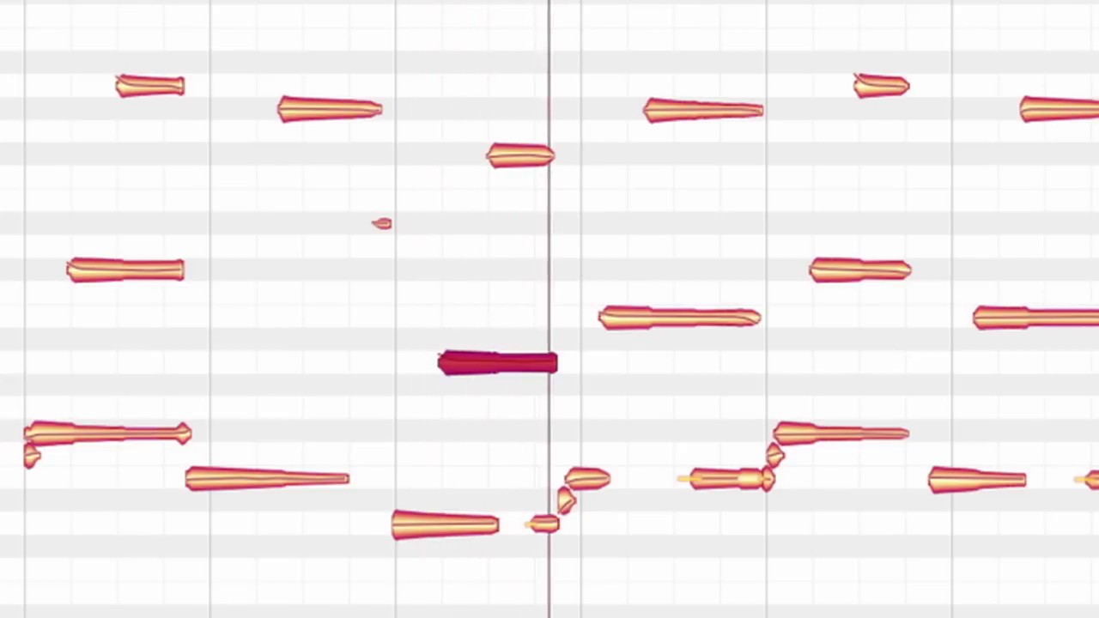
pyautogui.press('space')
# - Raise the formants of the pasted A3 note in bar 16, play the result, and return to the Main tool
pyautogui.rightClick(473, 275)
pyautogui.click(475, 295)
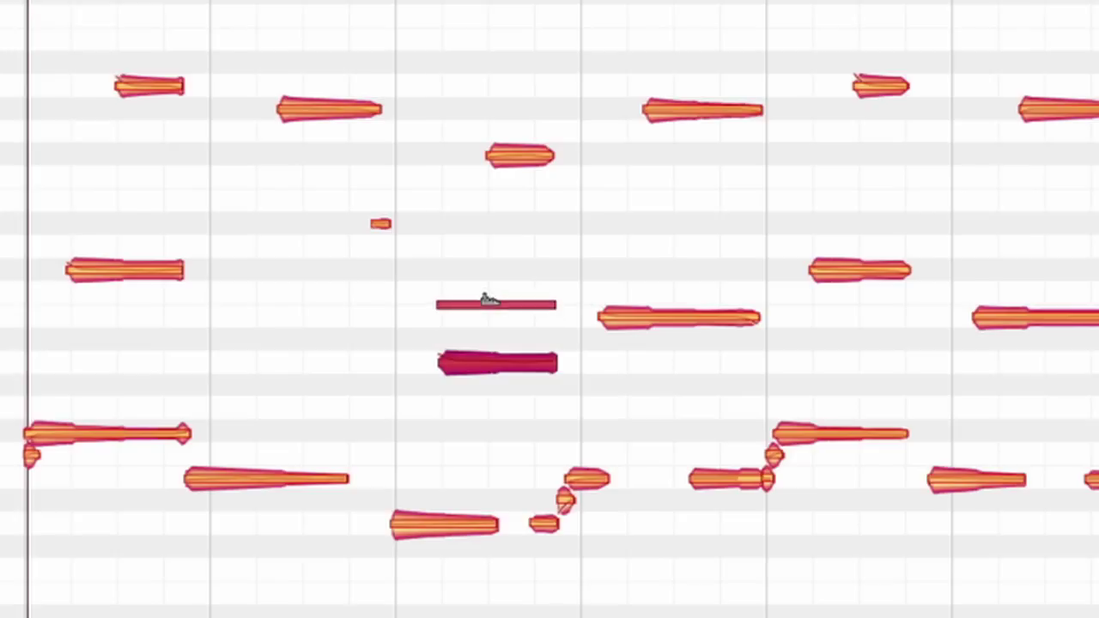
pyautogui.press('space')
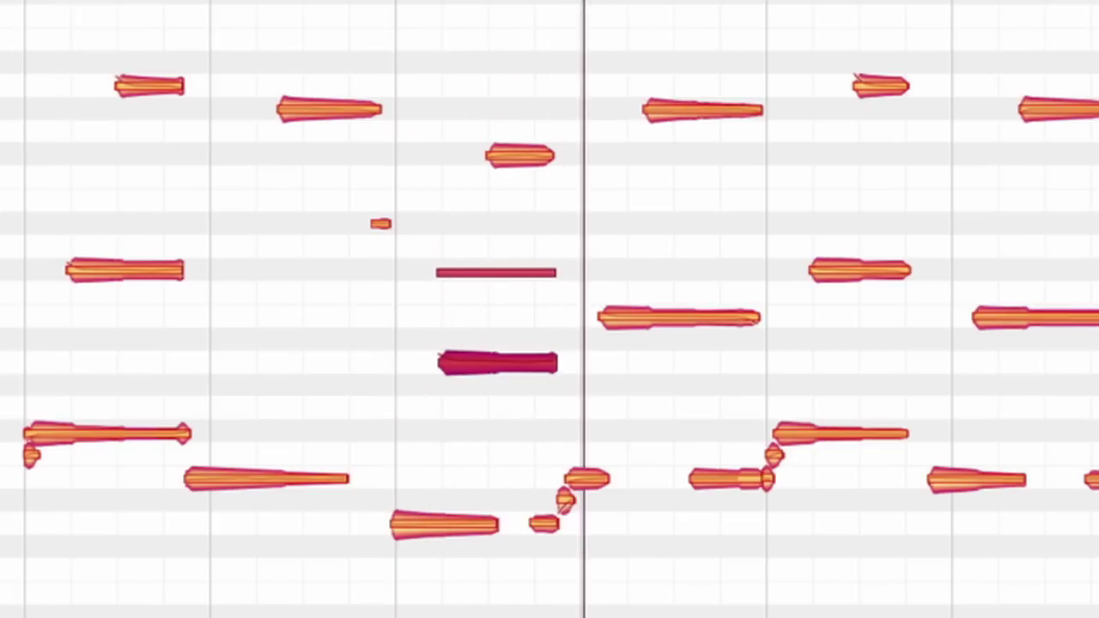
pyautogui.press('space')
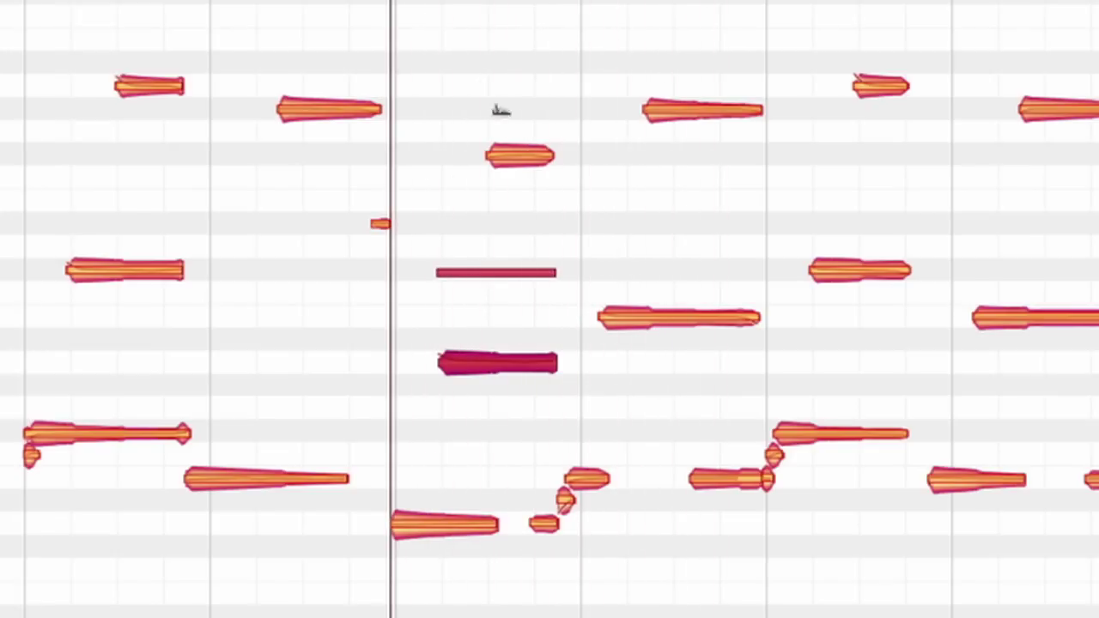
pyautogui.rightClick(552, 228)
pyautogui.click(515, 228)
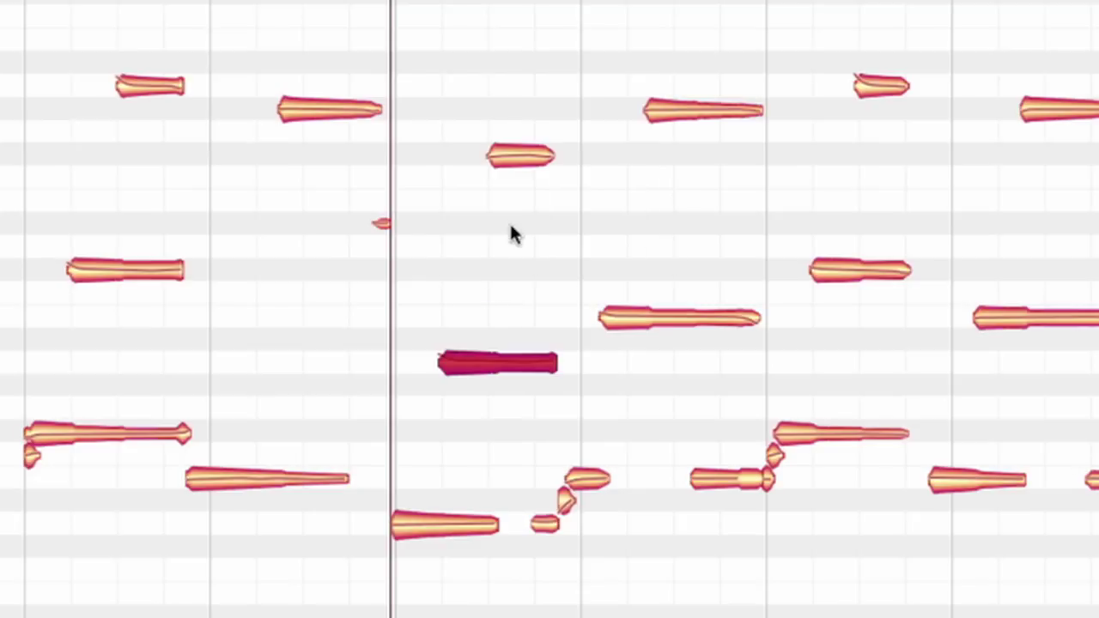
pyautogui.click(512, 234)
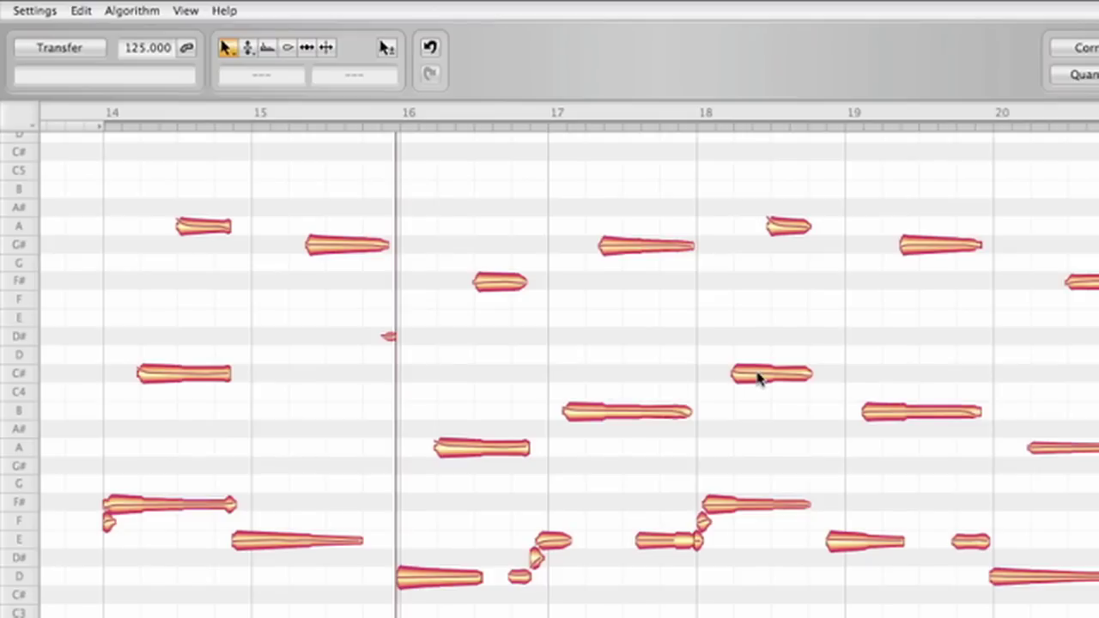
# - Copy the C#4 note in bar 18 and paste it at the start of bar 15
pyautogui.rightClick(758, 379)
pyautogui.click(775, 336)
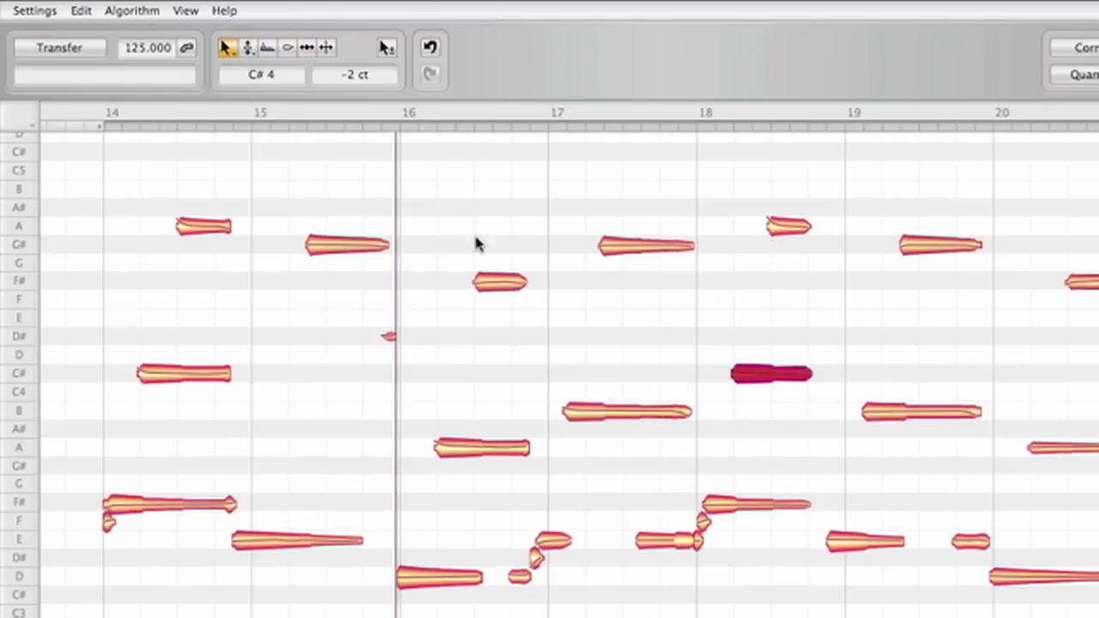
pyautogui.click(279, 121)
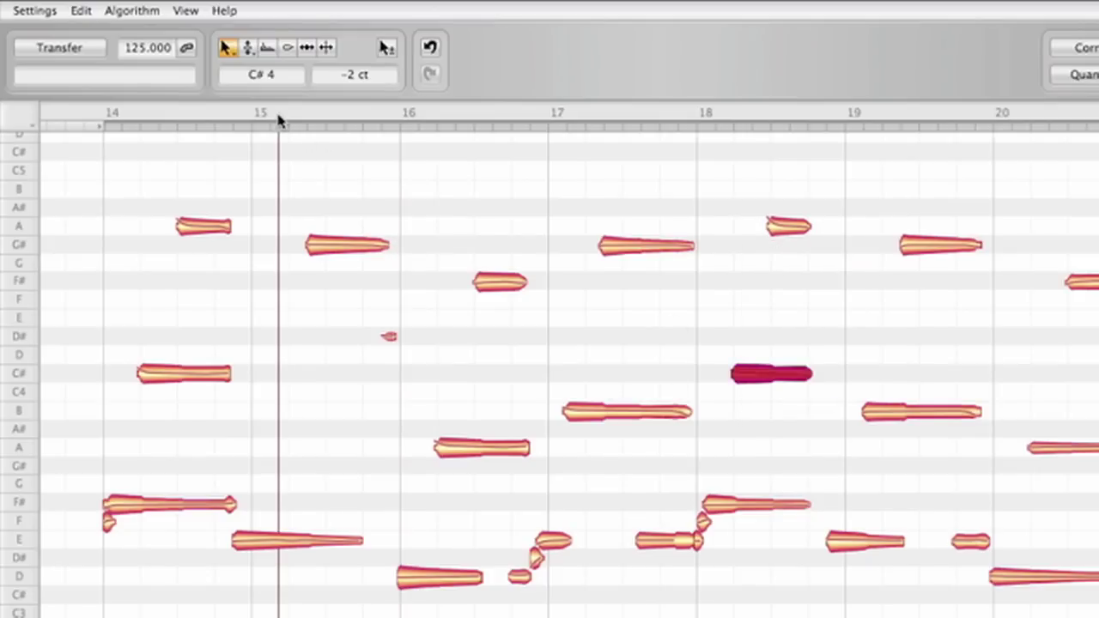
pyautogui.click(79, 11)
pyautogui.click(90, 97)
# - Transpose the pasted note in bar 15 down to B3 with the Pitch tool and play it in context
pyautogui.rightClick(316, 315)
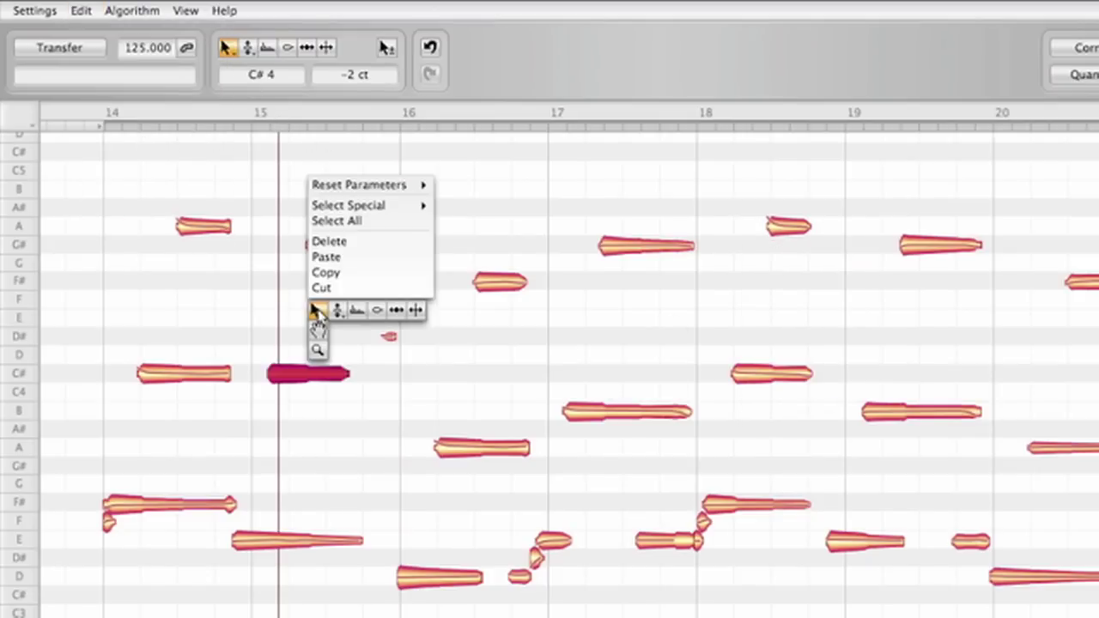
pyautogui.click(337, 310)
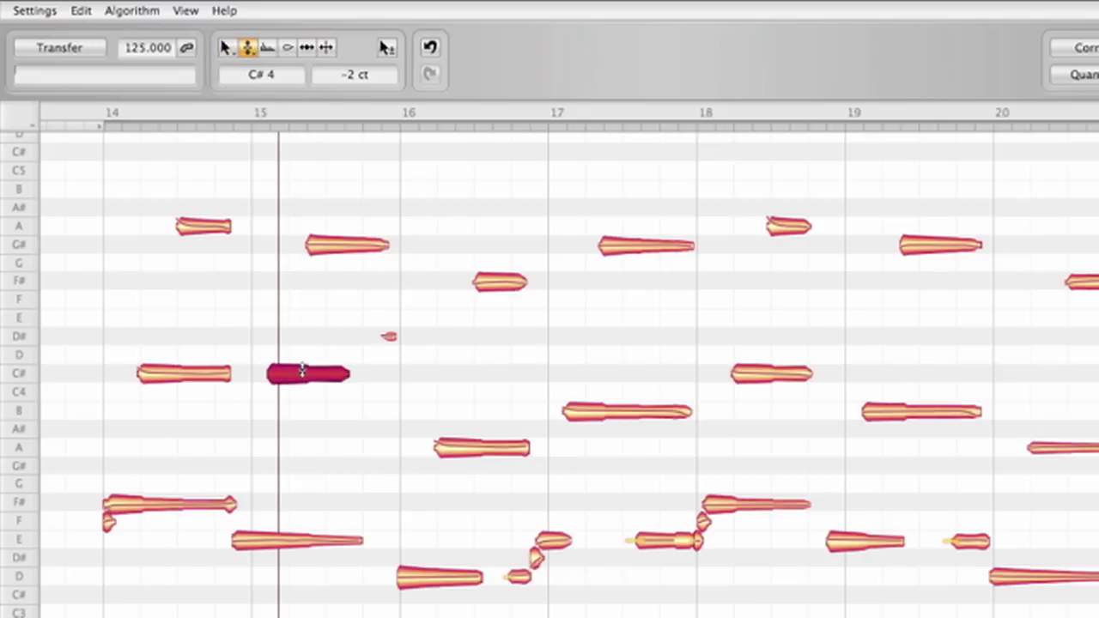
pyautogui.click(88, 111)
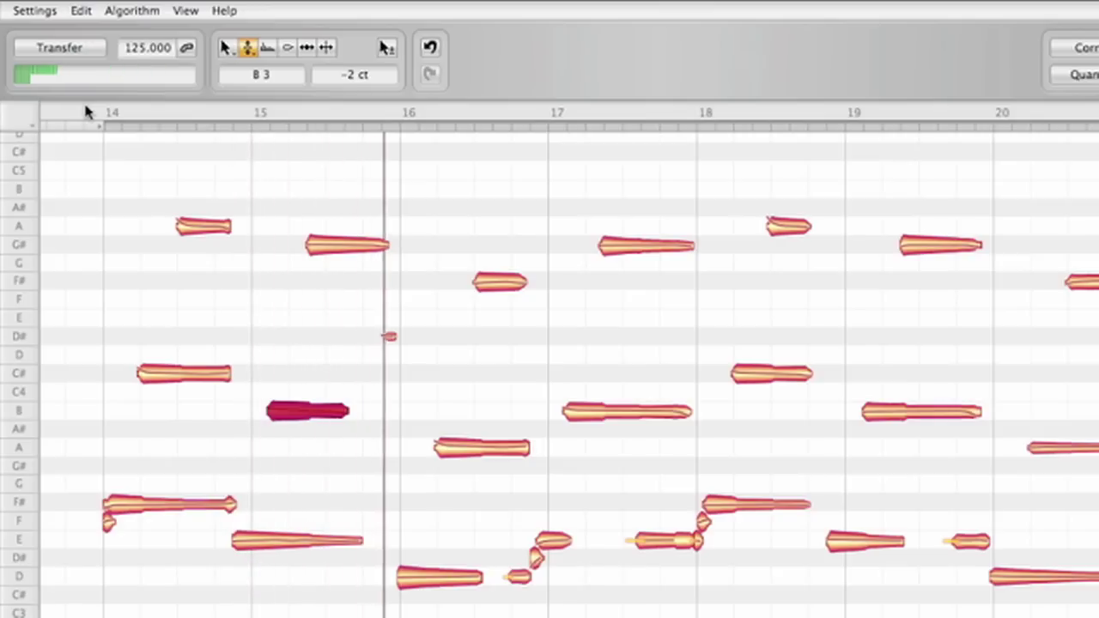
pyautogui.press('space')
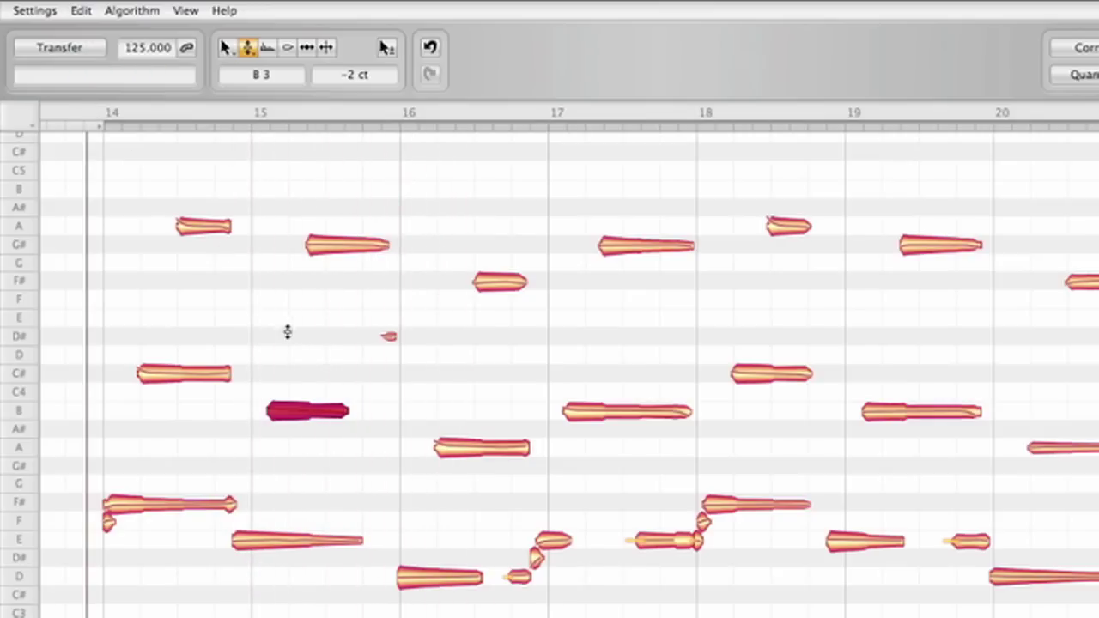
# - Lengthen the B3 note in bar 15 with the Time tool to end just before bar 16, and play the passage
pyautogui.rightClick(288, 332)
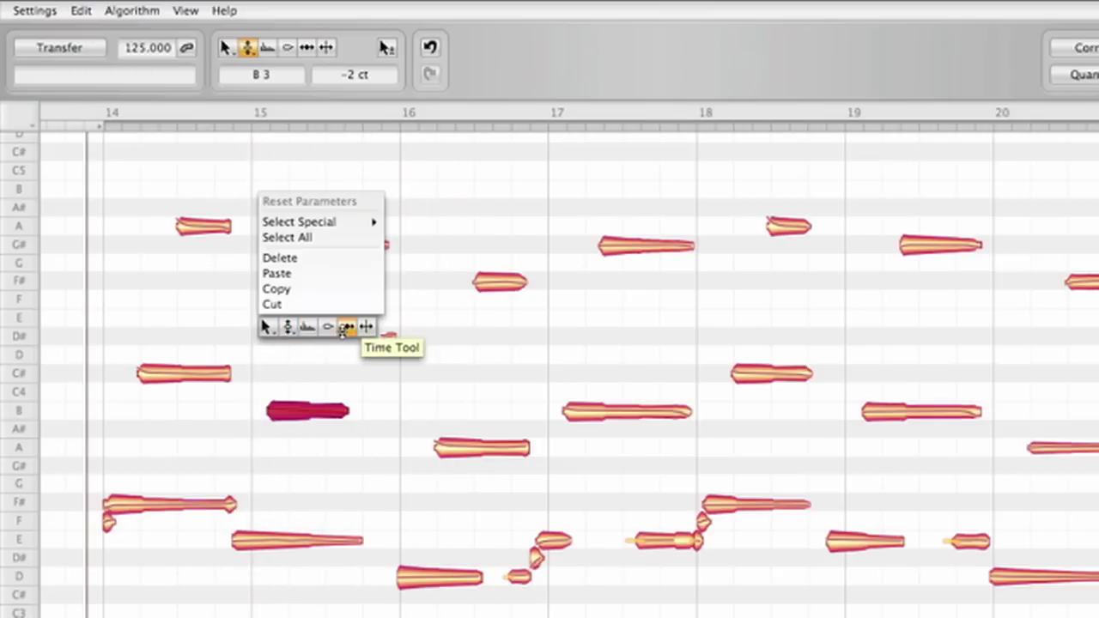
pyautogui.click(344, 328)
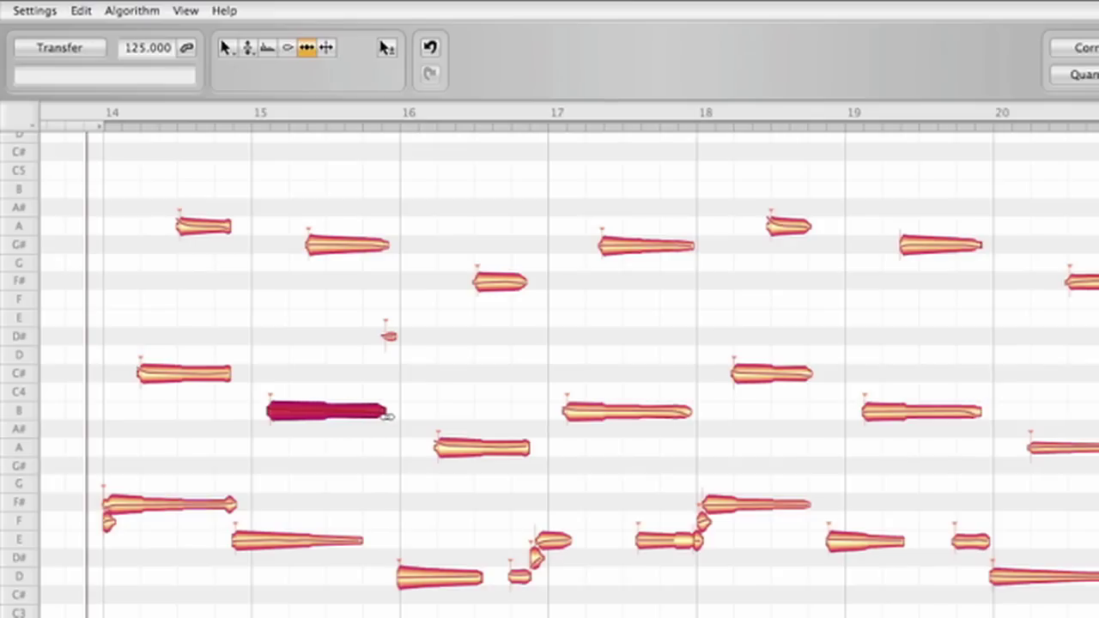
pyautogui.press('space')
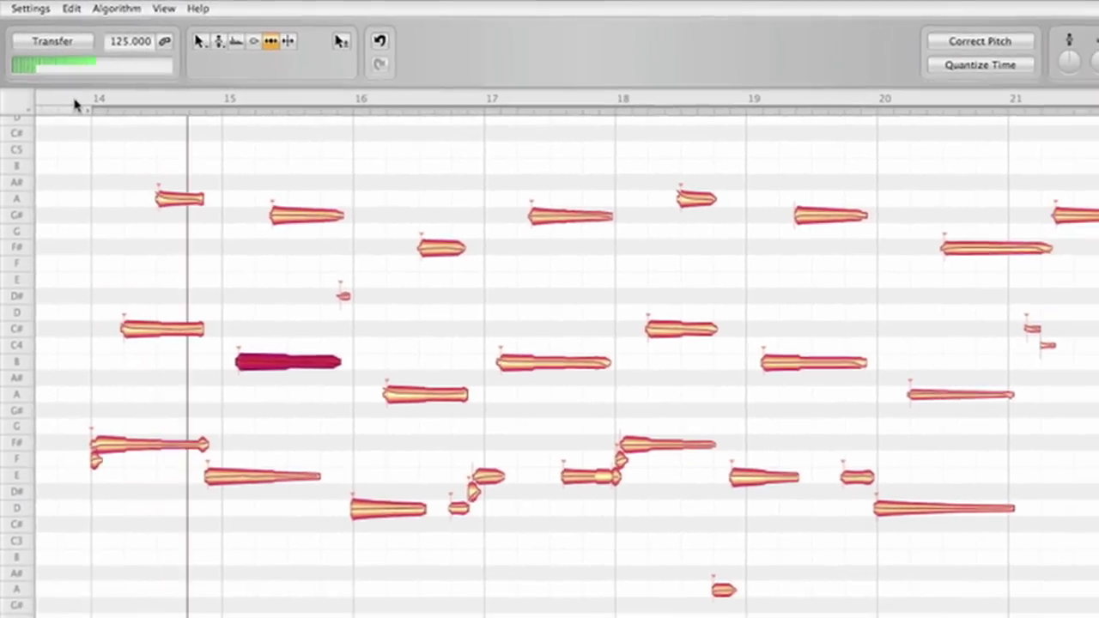
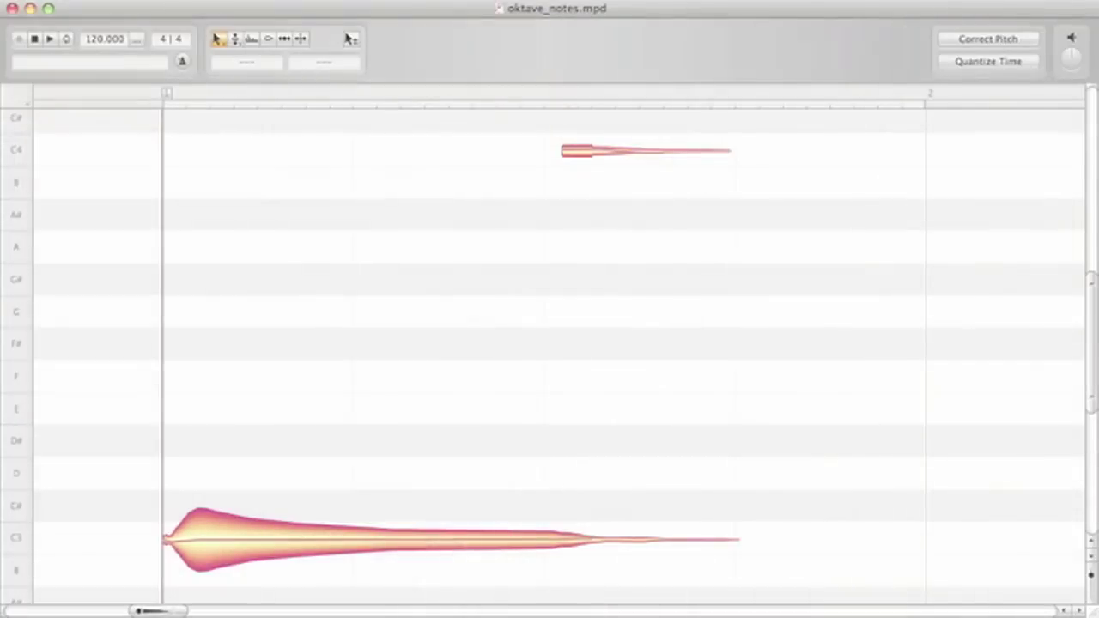
# - Play oktave_notes.mpd, enter note assignment mode, and activate the hollow potential C4 note at the start of bar 1, toggling it to compare
pyautogui.press('space')
pyautogui.press('space')
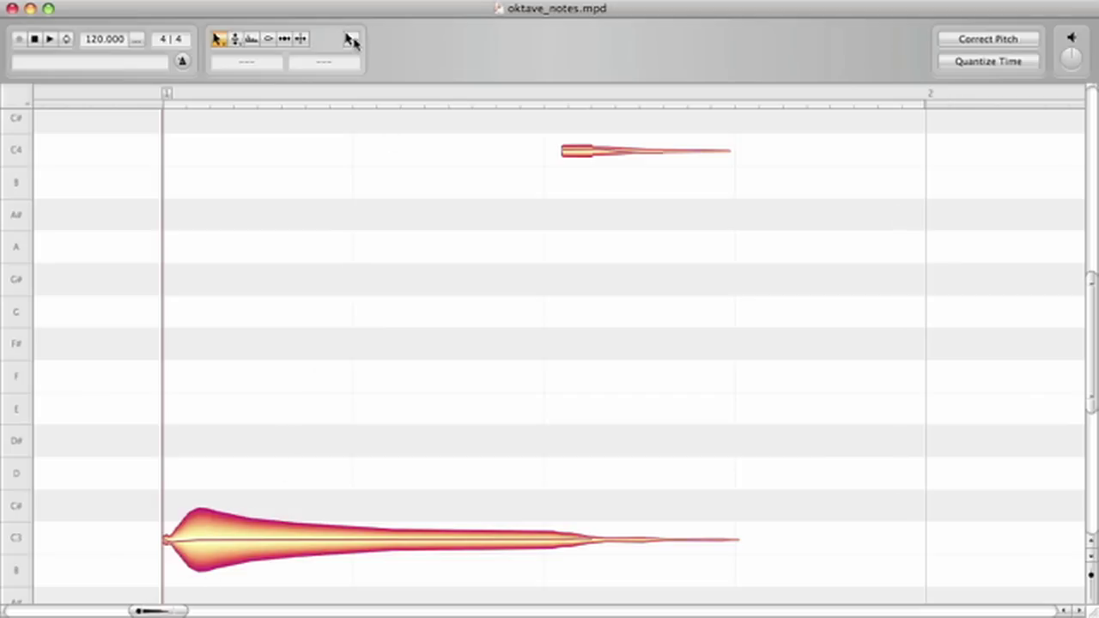
pyautogui.click(352, 40)
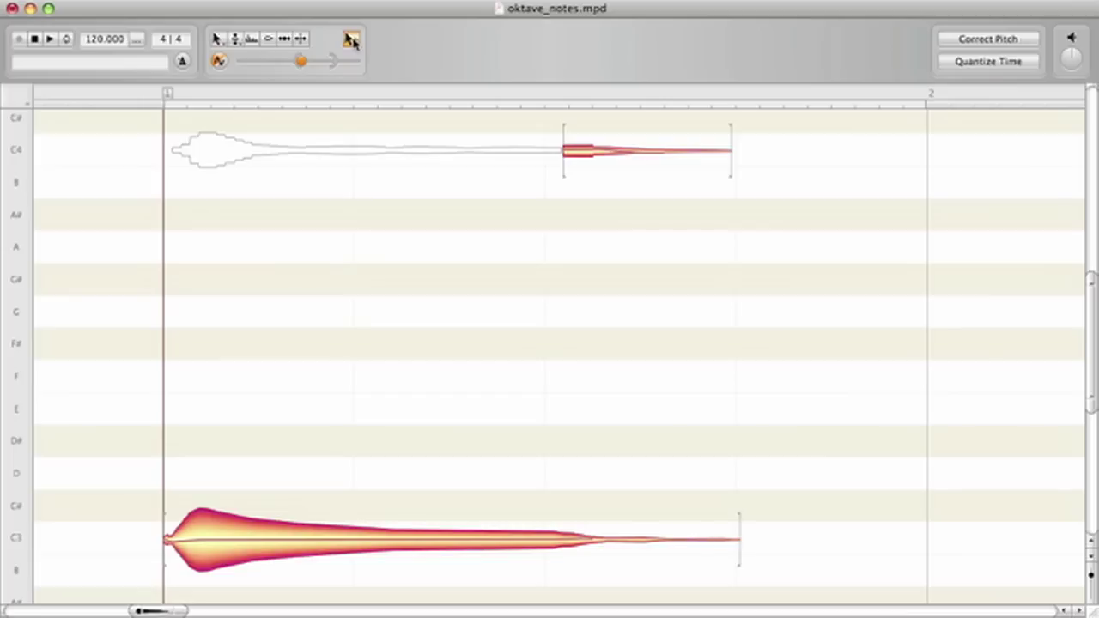
pyautogui.doubleClick(225, 151)
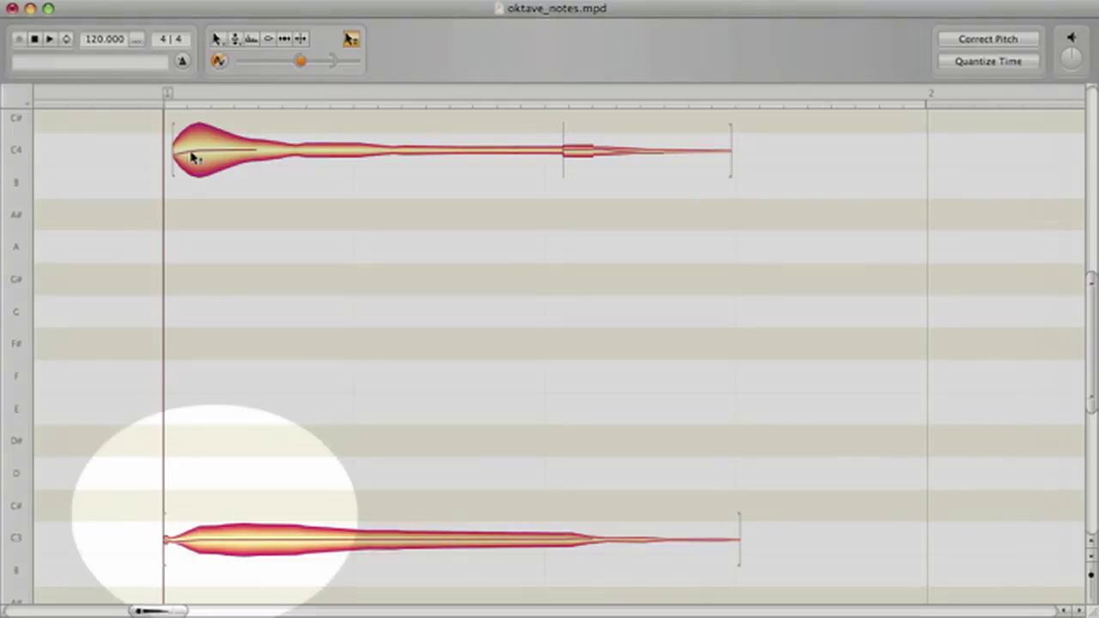
pyautogui.click(194, 153)
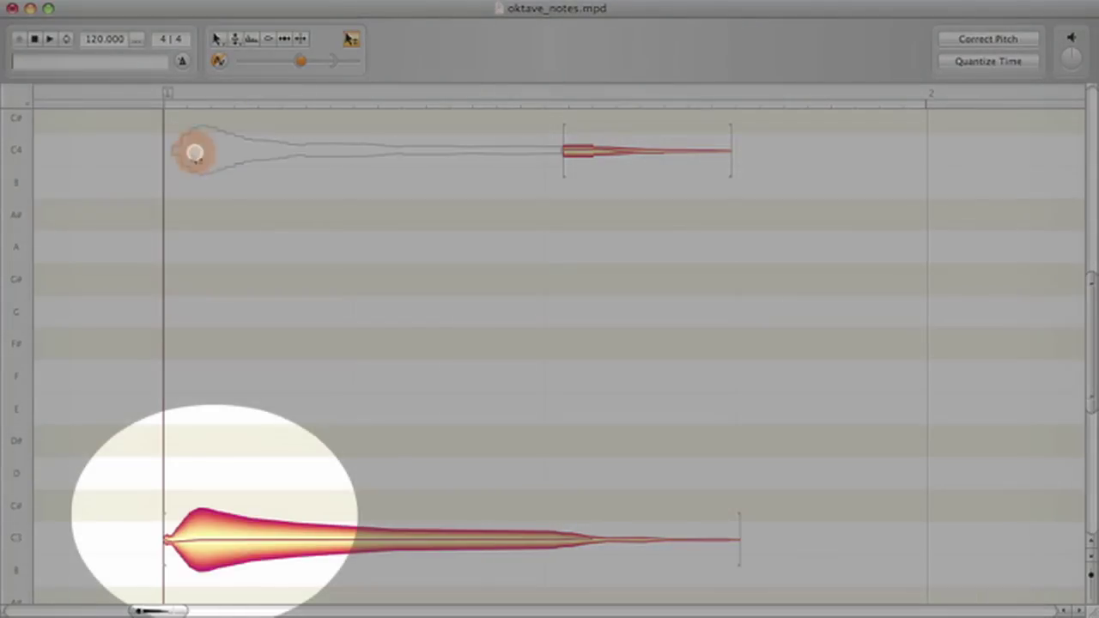
pyautogui.click(194, 155)
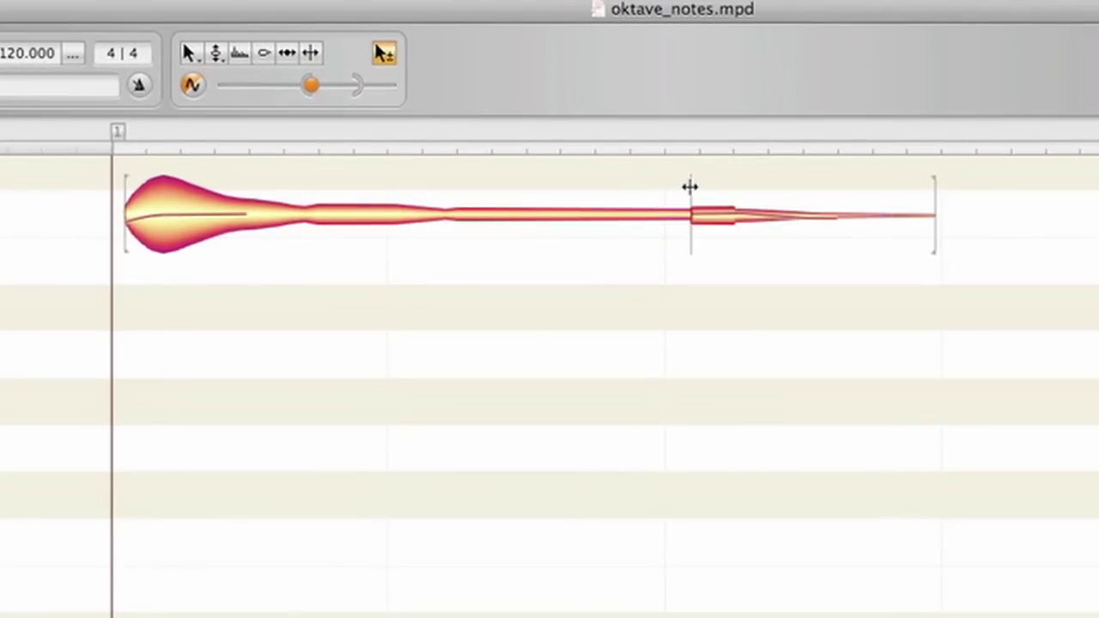
# - Remove the separation within the C4 note, leave note assignment mode for the Main tool, and play the octave
pyautogui.doubleClick(690, 187)
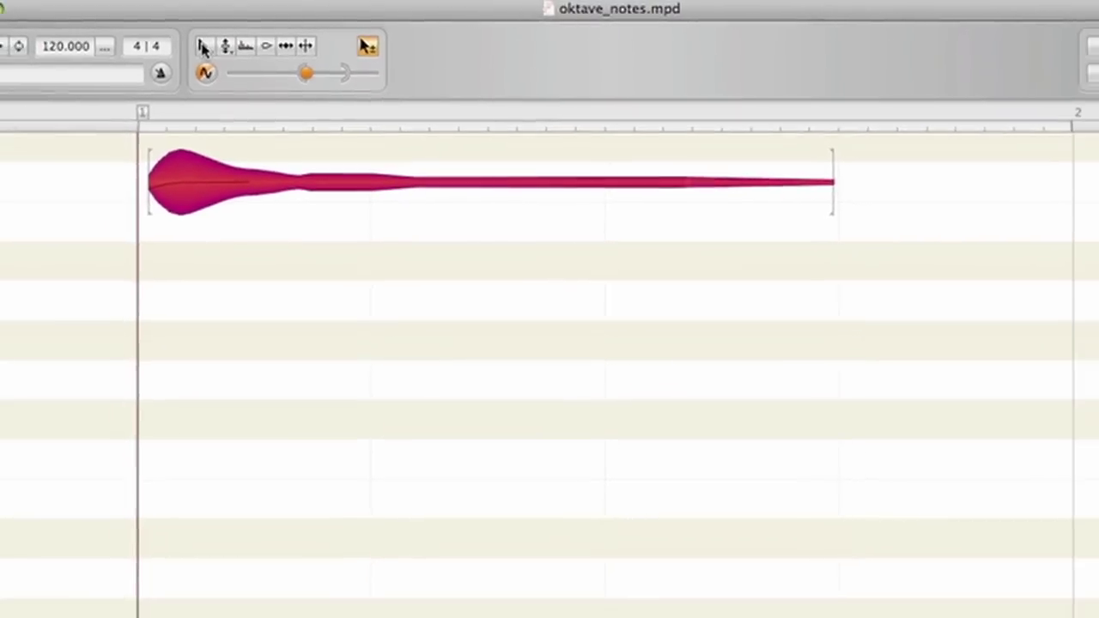
pyautogui.doubleClick(673, 504)
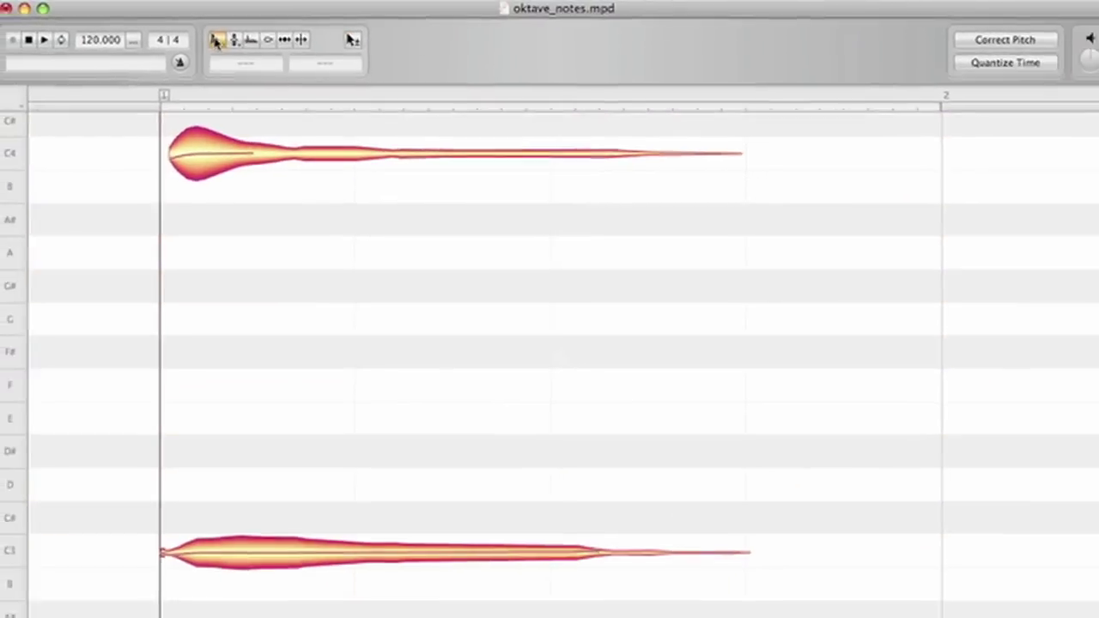
pyautogui.press('space')
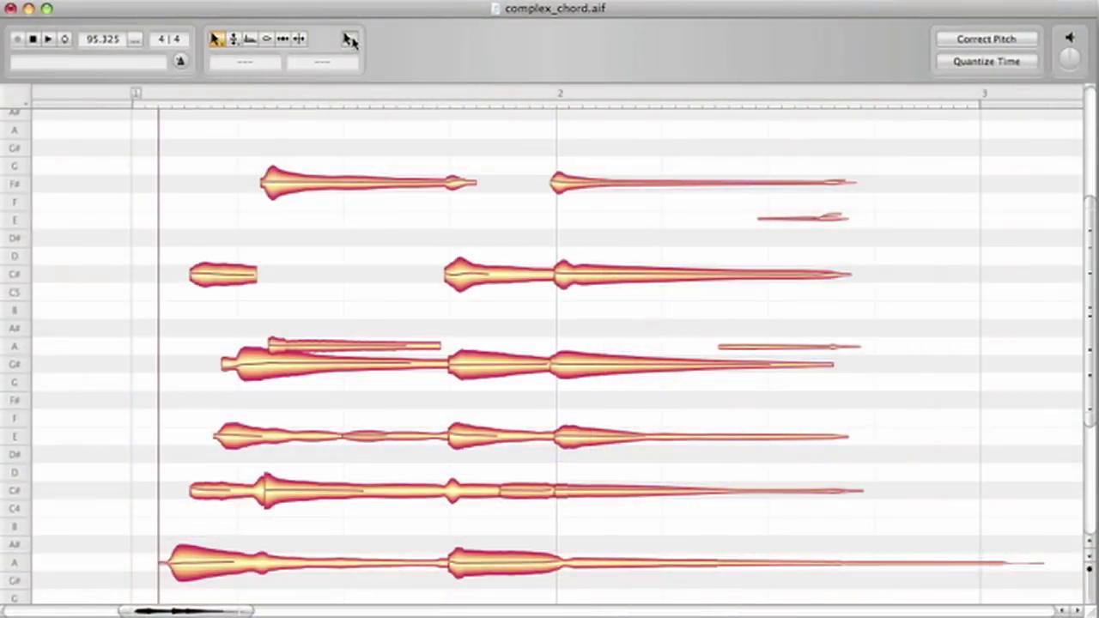
# - Enter note assignment mode for complex_chord.aif and play the chord
pyautogui.click(350, 40)
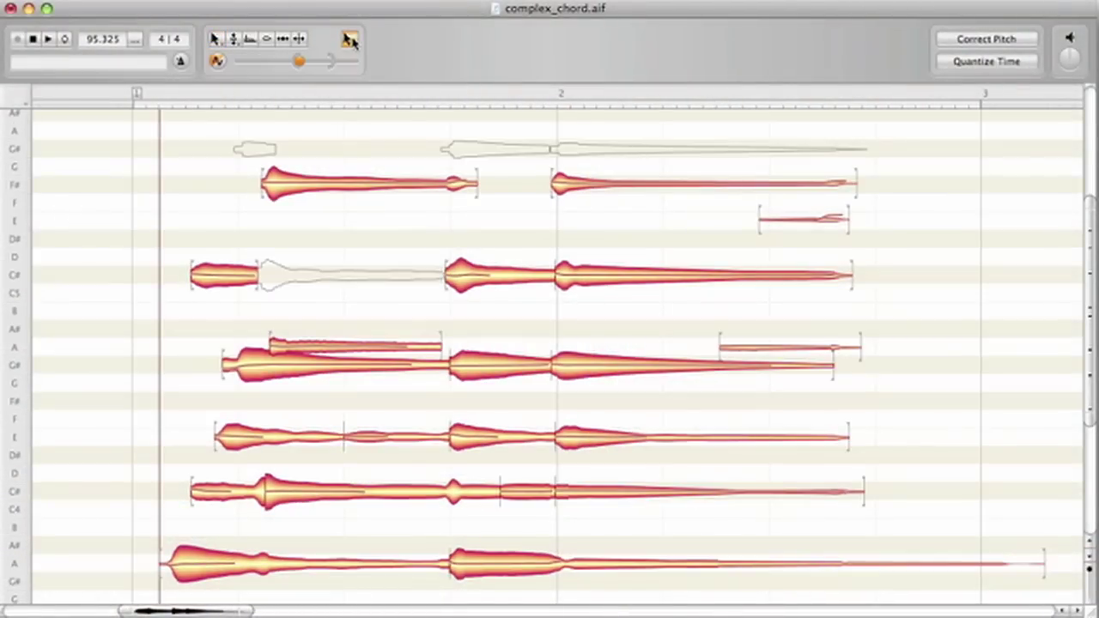
pyautogui.press('space')
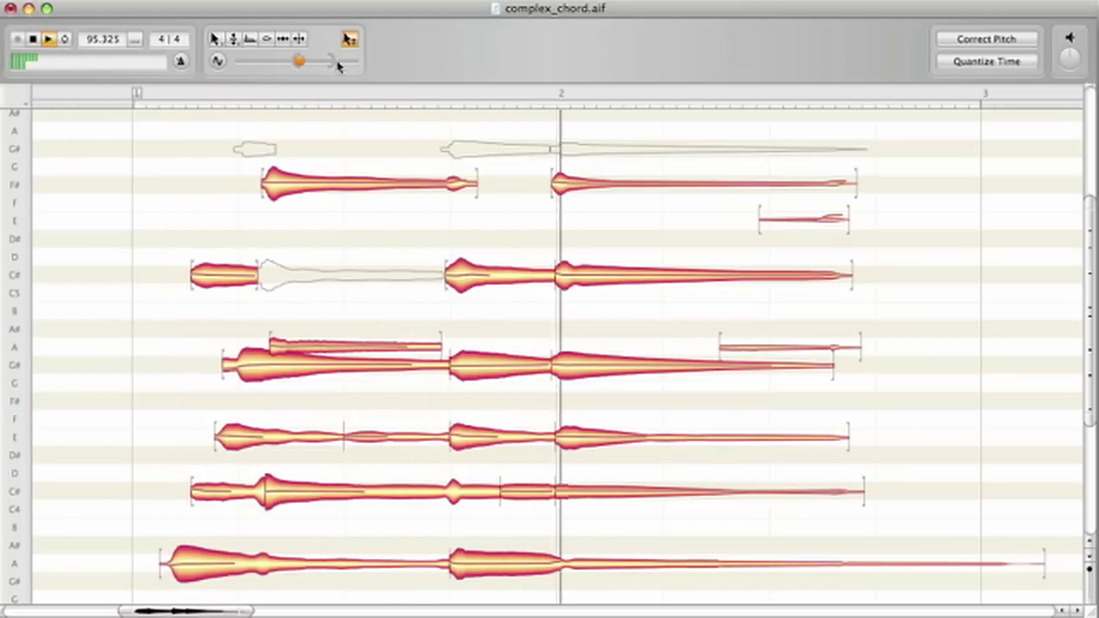
# - Play the chord from just after the start of bar 1, and audition the first A3, C#4, E4 and G#4 notes individually
pyautogui.press('space')
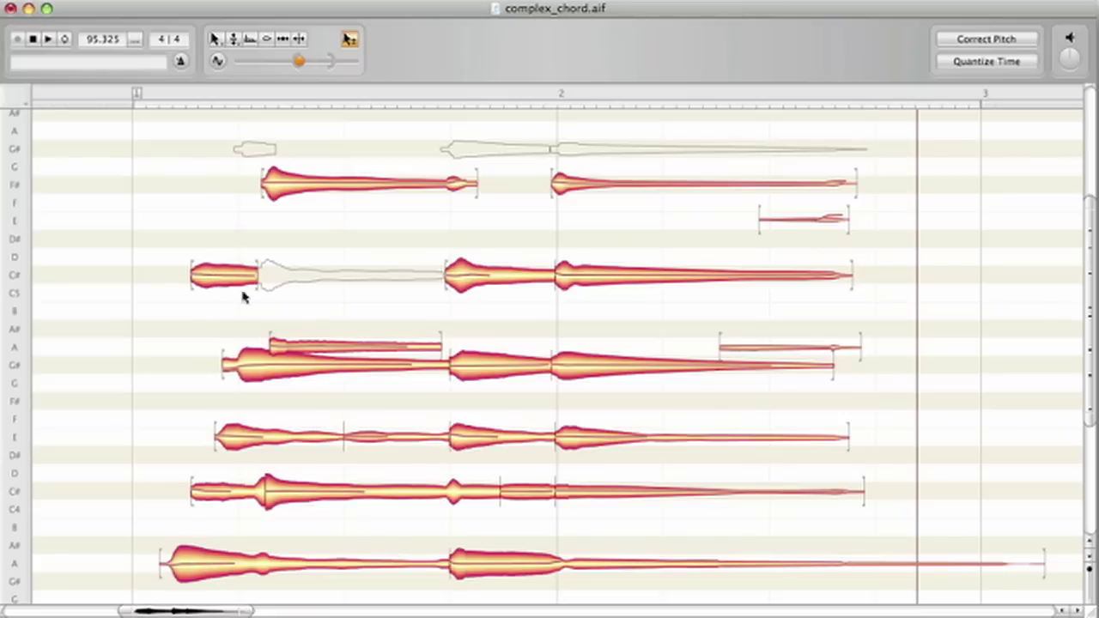
pyautogui.click(171, 93)
pyautogui.click(171, 93)
pyautogui.press('space')
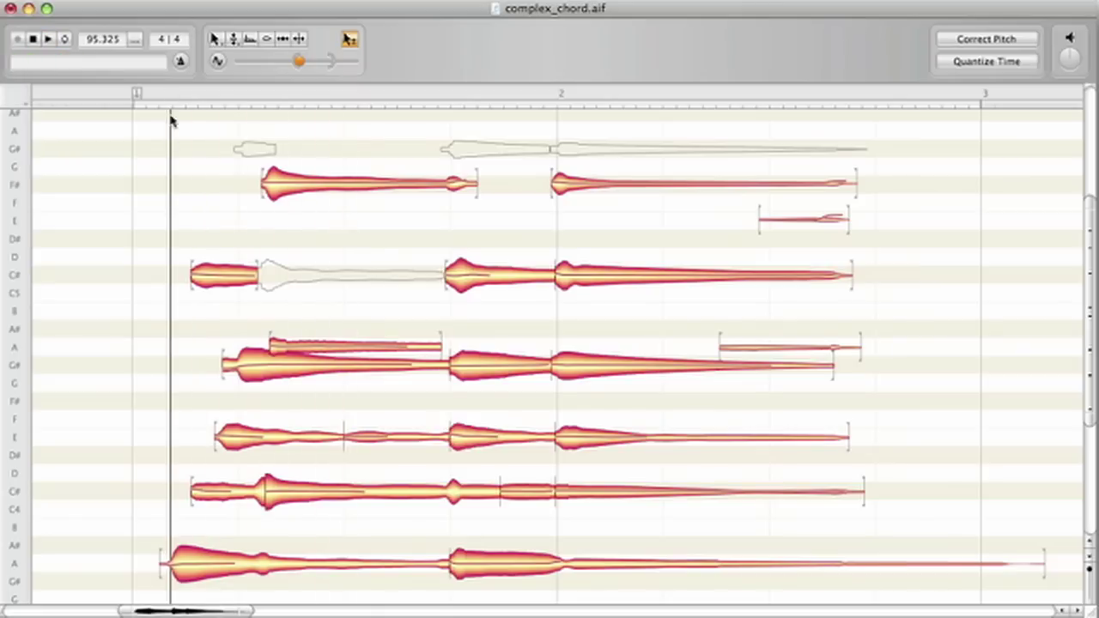
pyautogui.click(203, 573)
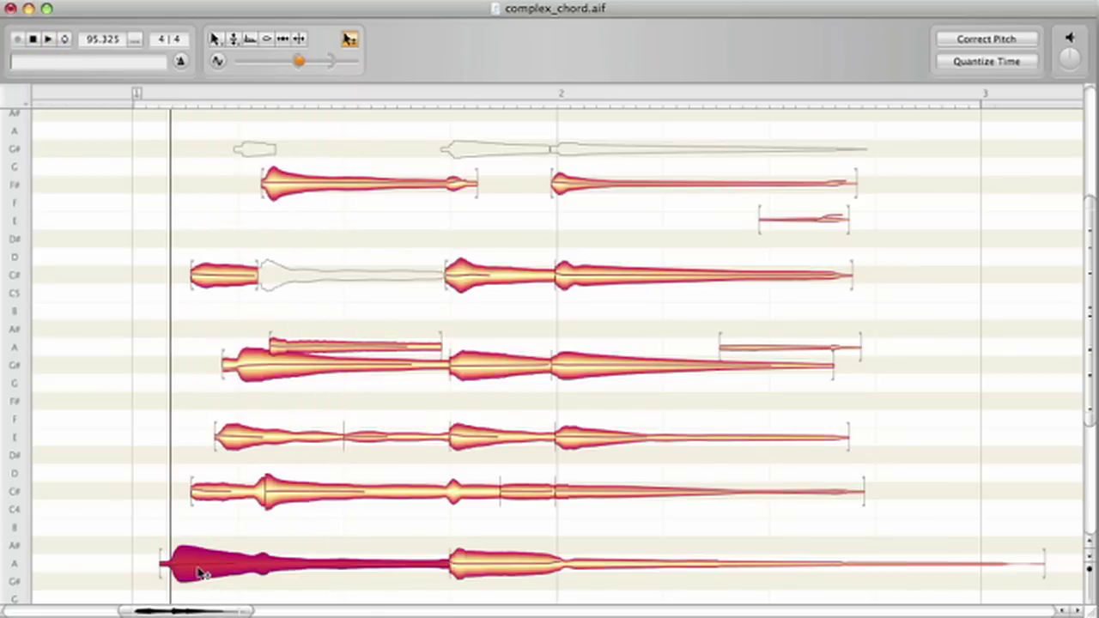
pyautogui.click(214, 500)
pyautogui.click(236, 445)
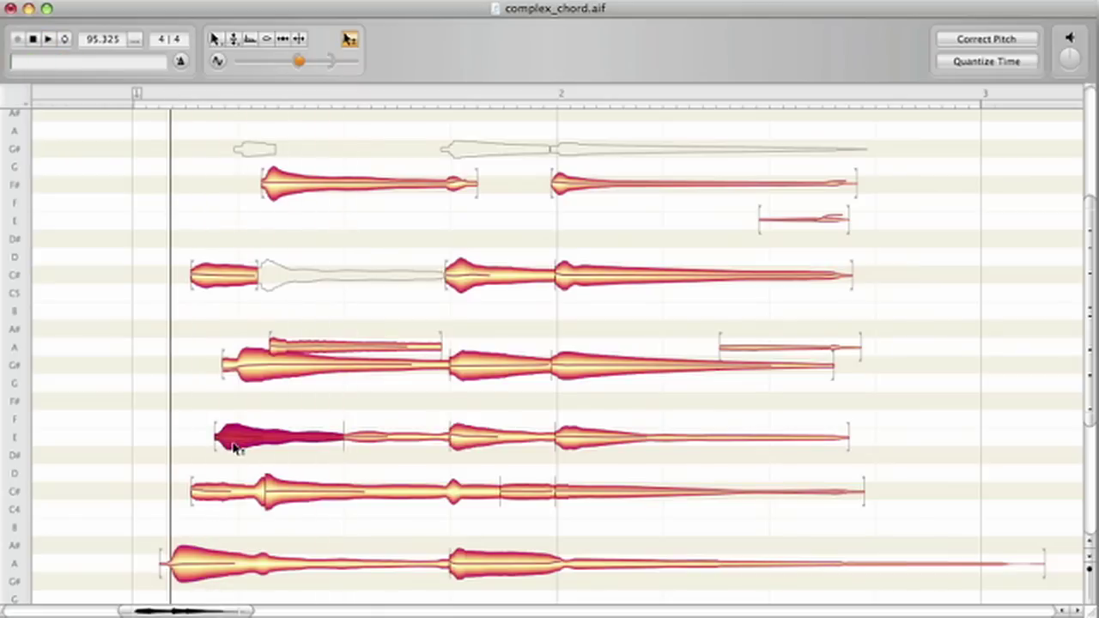
pyautogui.click(256, 373)
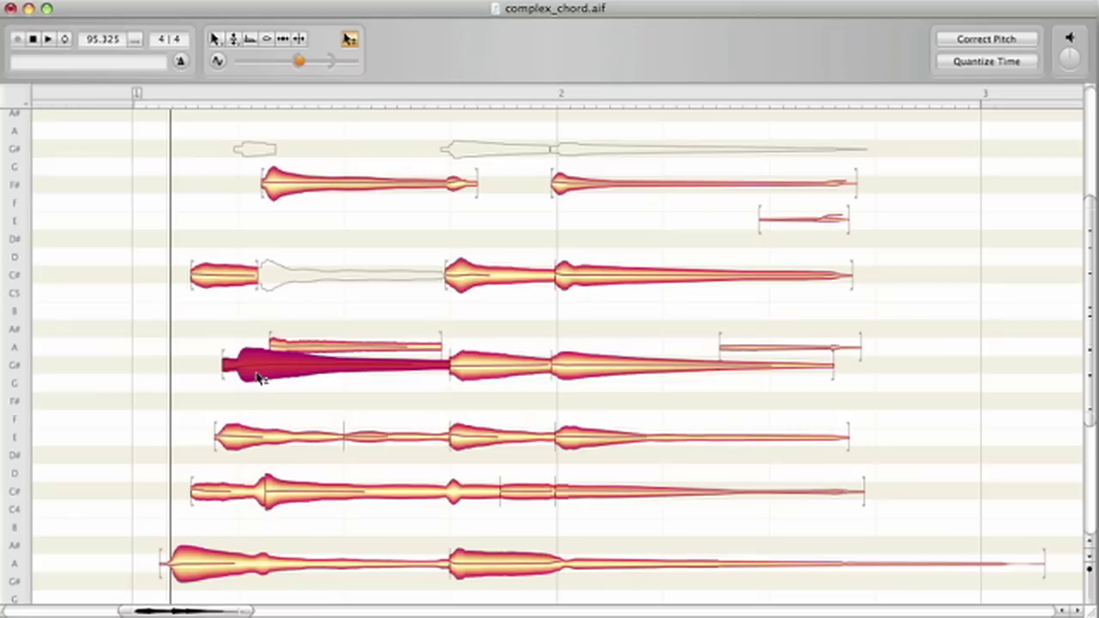
# - Activate the hollow C#5 note in bar 1, deactivate the short C#5 note before it, and play the chord
pyautogui.click(285, 284)
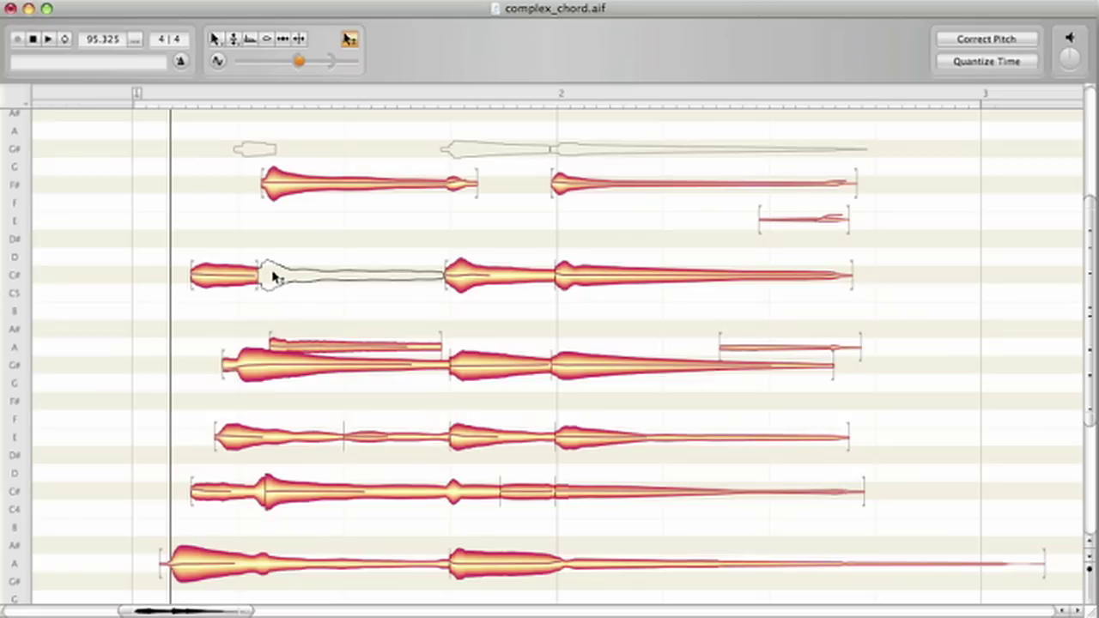
pyautogui.doubleClick(273, 277)
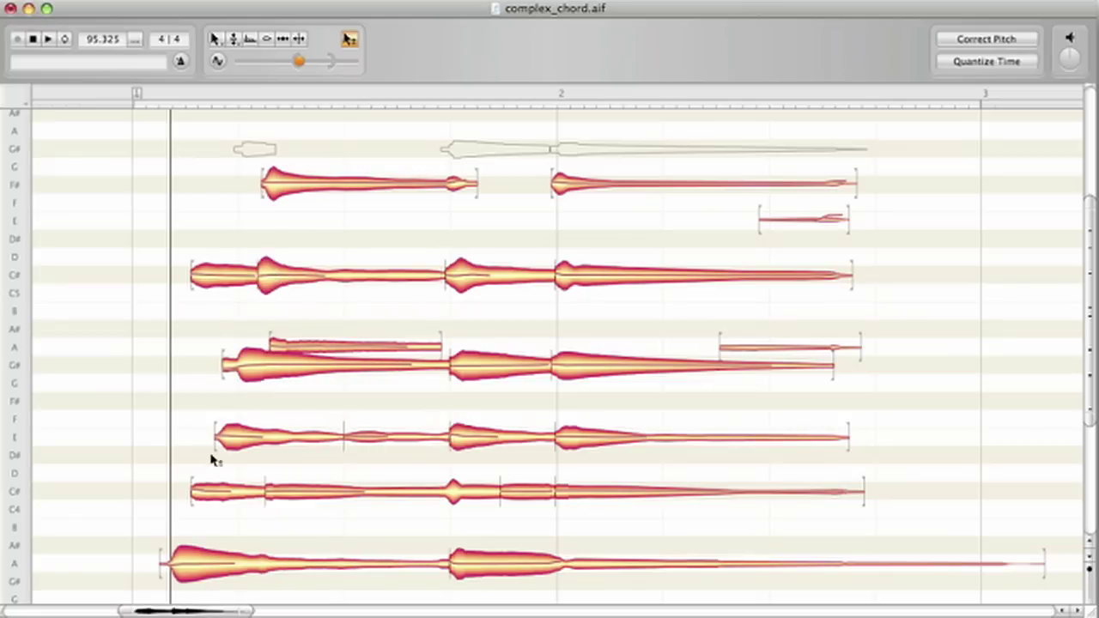
pyautogui.click(190, 568)
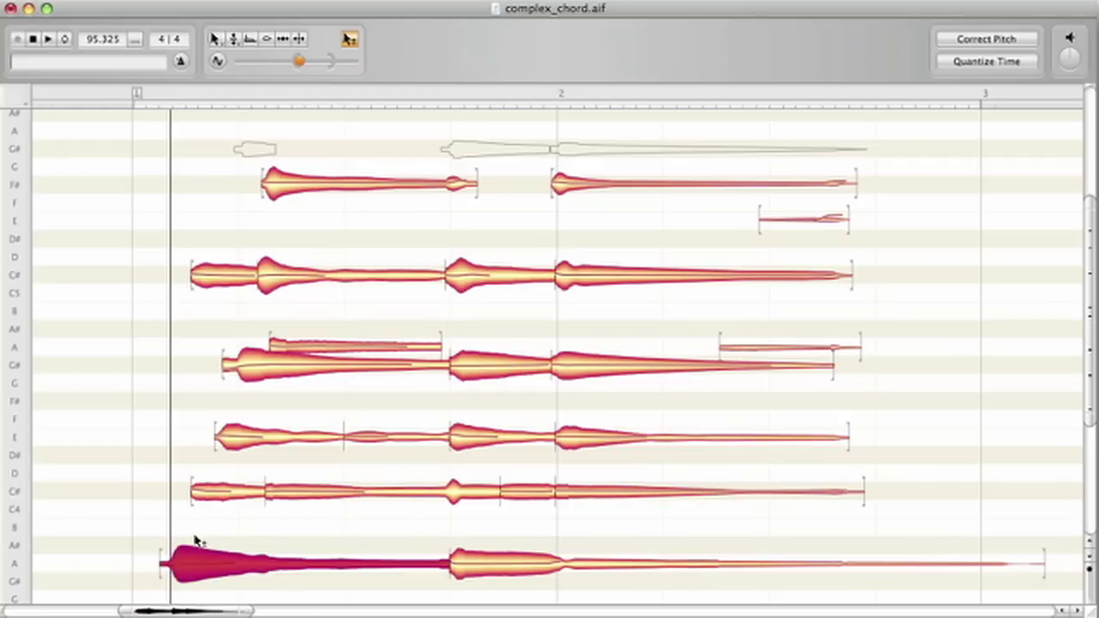
pyautogui.click(221, 280)
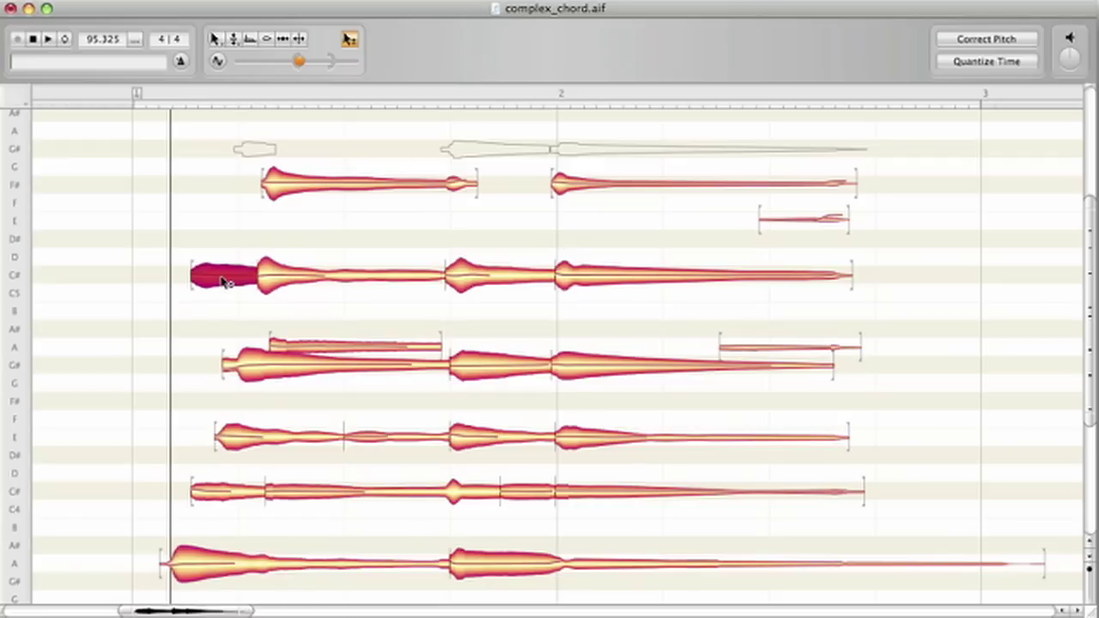
pyautogui.click(232, 440)
pyautogui.click(225, 285)
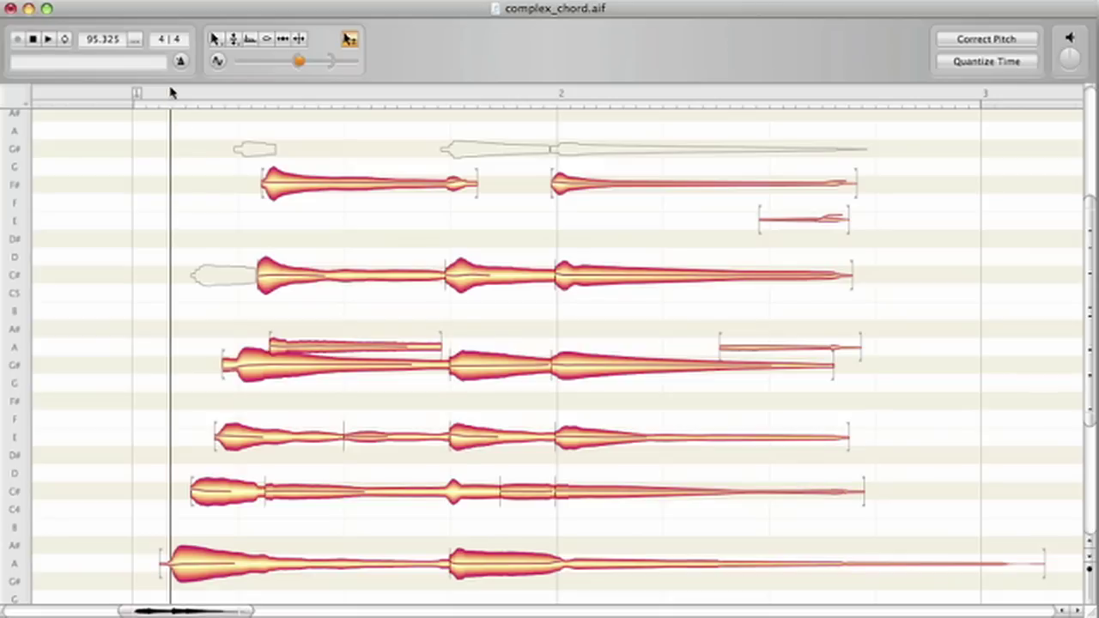
pyautogui.press('space')
pyautogui.press('space')
# - Raise the note assignment threshold slightly to activate the G#5 note just before bar 2, and audition it alone and within the chord
pyautogui.moveTo(329, 66)
pyautogui.mouseDown()
pyautogui.moveTo(363, 67)
pyautogui.moveTo(310, 64)
pyautogui.mouseUp()
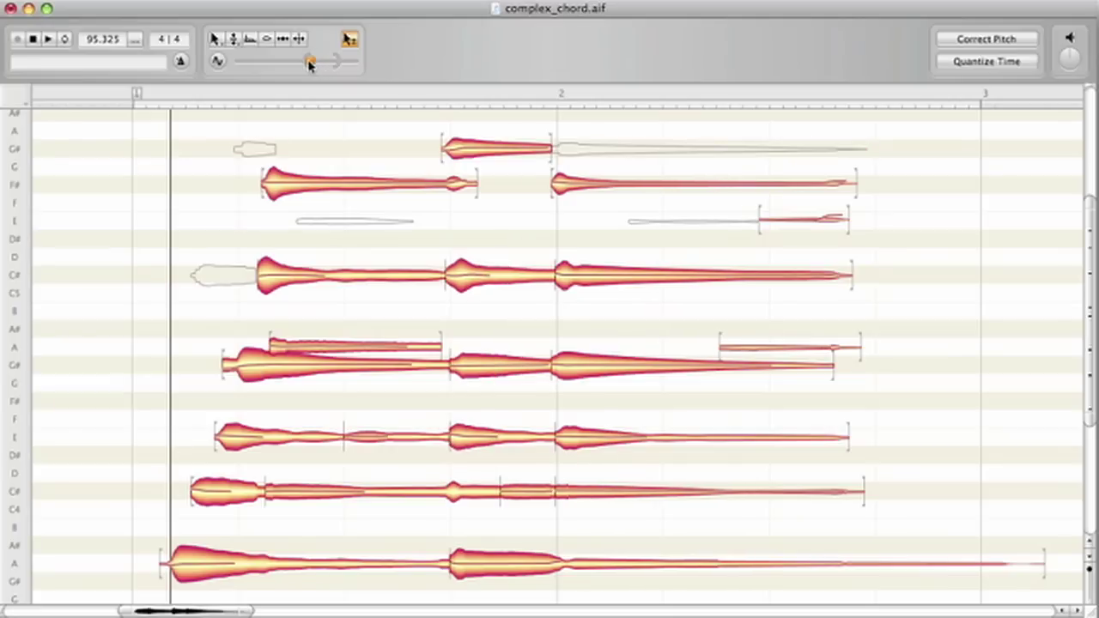
pyautogui.click(471, 151)
pyautogui.click(371, 97)
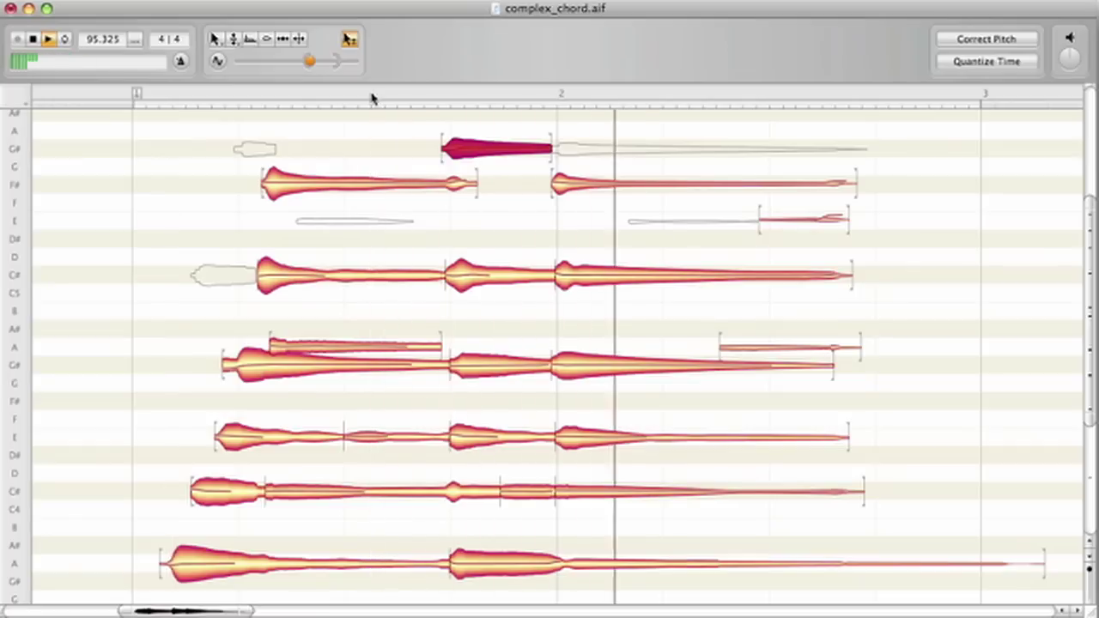
pyautogui.press('space')
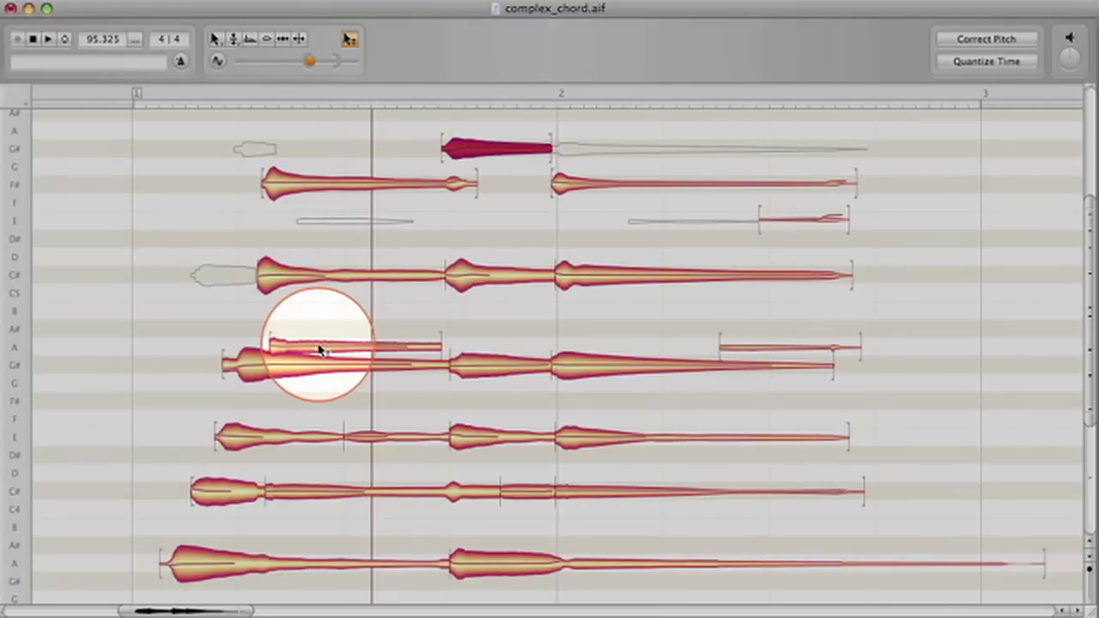
# - Deactivate the two wrongly detected thin A4 notes and the short E5 note near the chord's end
pyautogui.click(319, 348)
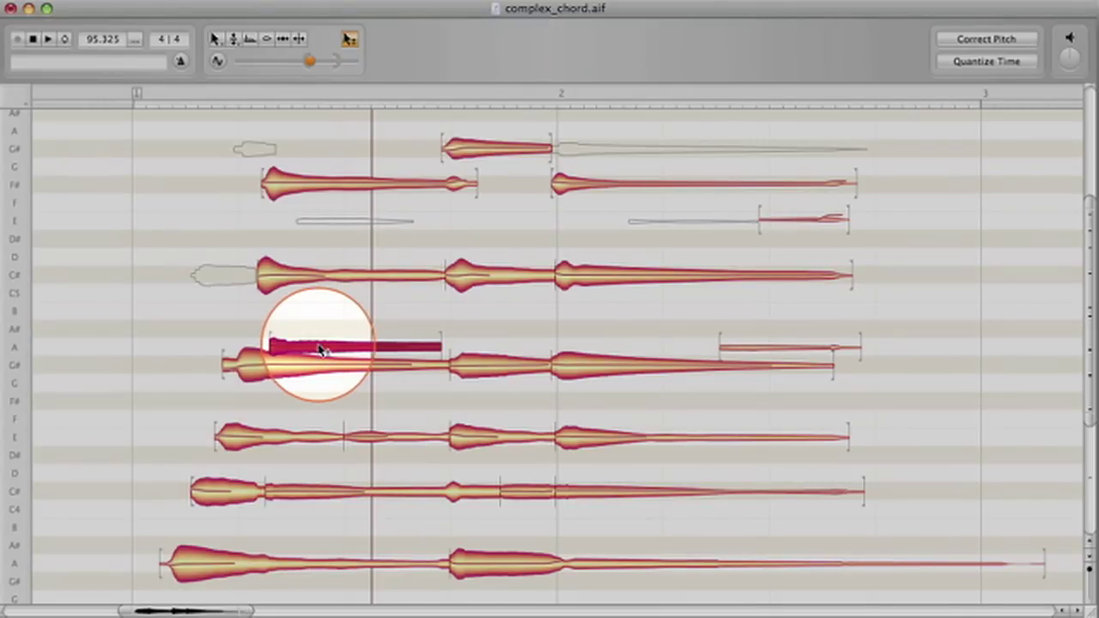
pyautogui.doubleClick(745, 352)
pyautogui.doubleClick(783, 221)
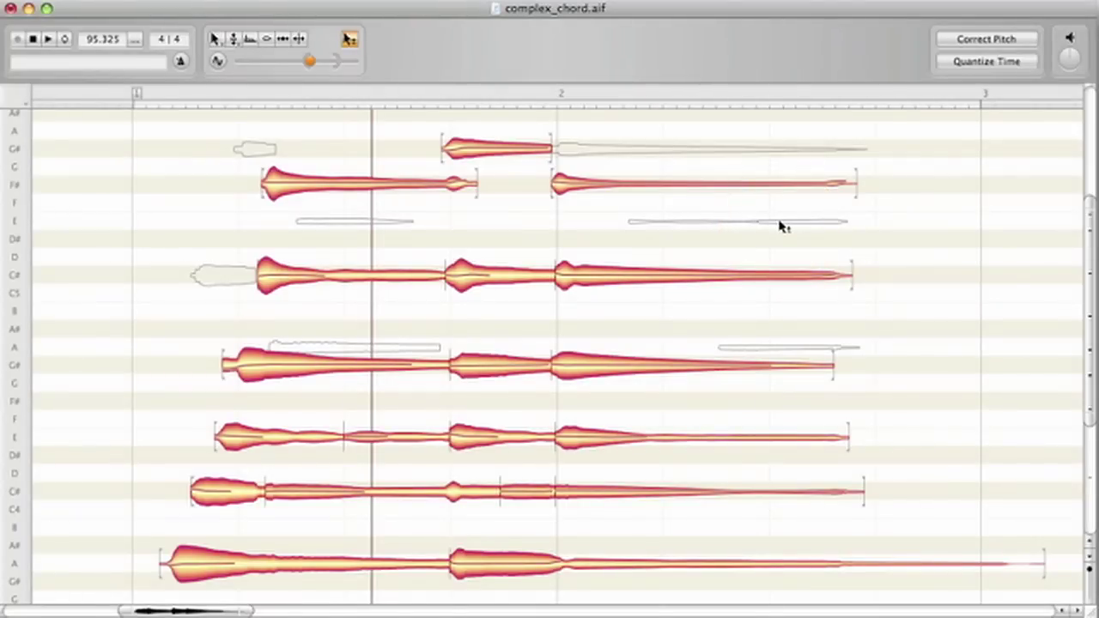
# - Shift the C#4 separation before bar 2 back to the last chord note's attack, and remove the separation within the first E4 note
pyautogui.click(501, 485)
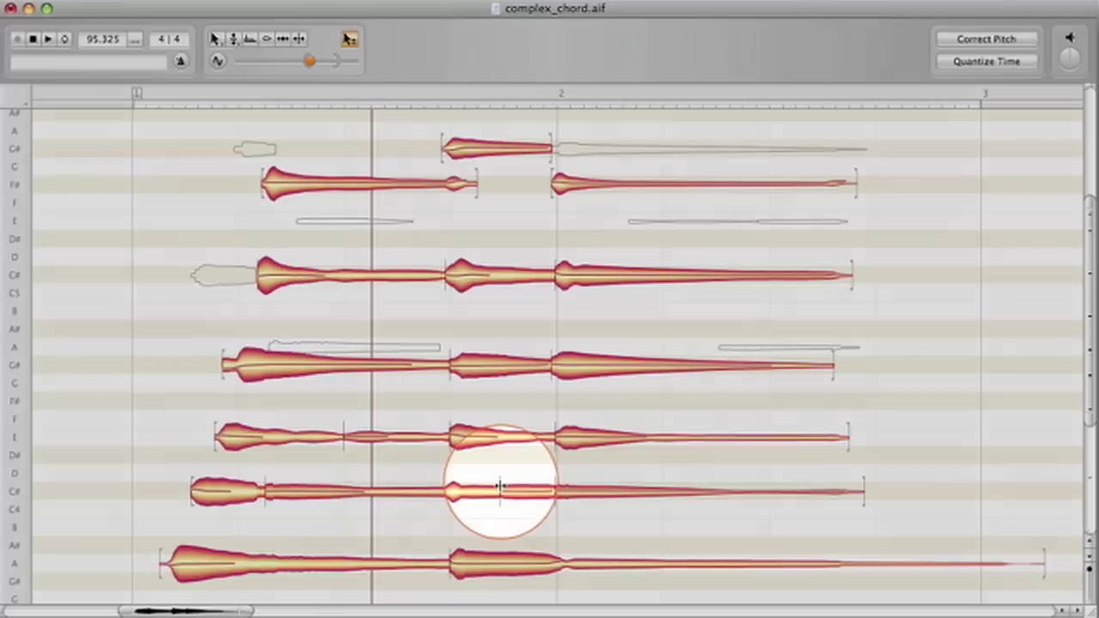
pyautogui.moveTo(500, 486); pyautogui.dragTo(441, 485)
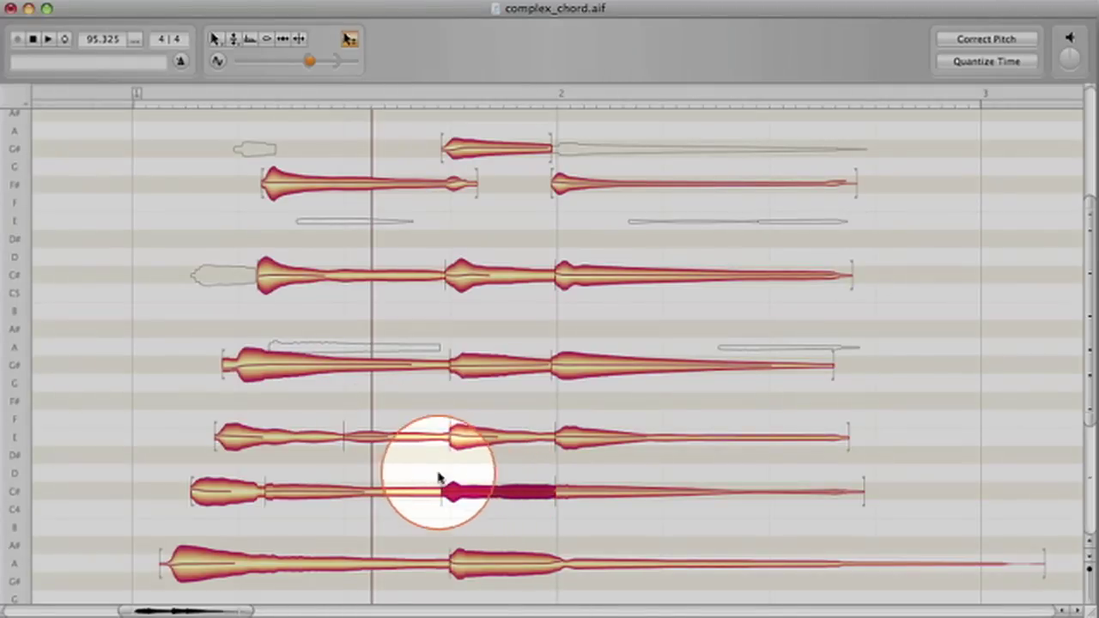
pyautogui.click(343, 431)
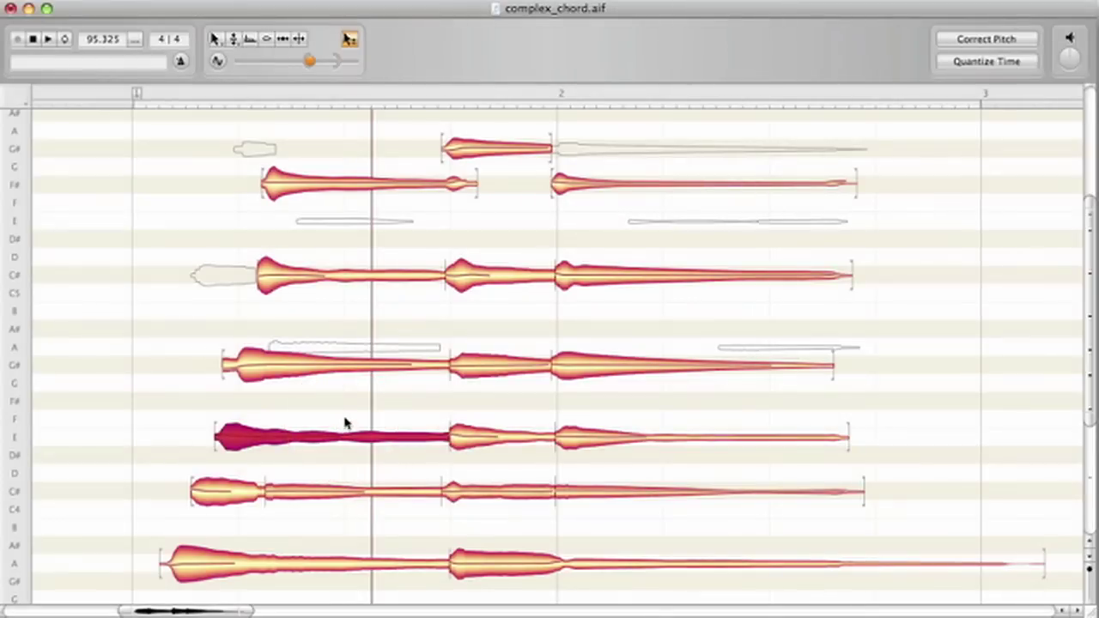
pyautogui.click(548, 352)
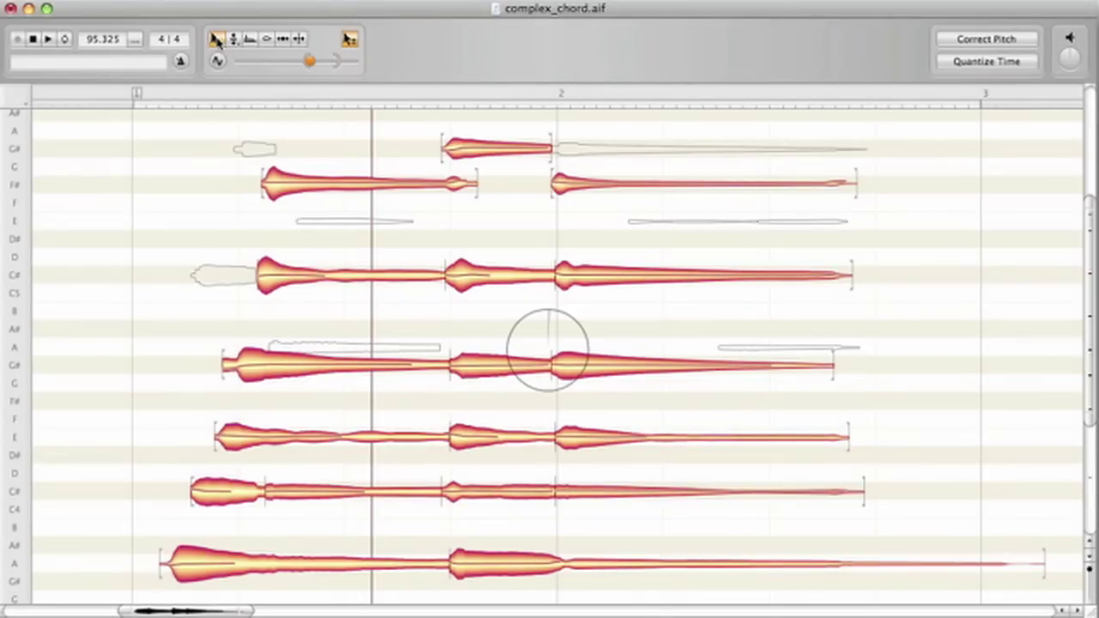